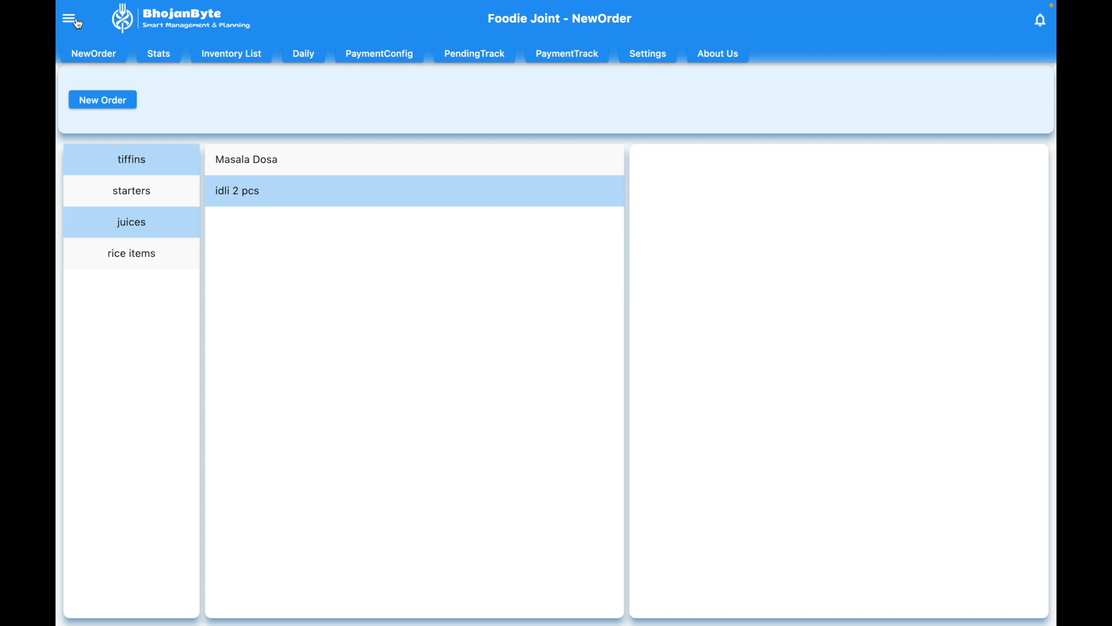
Step: Open the Raw Materials list under Inventory
click(71, 20)
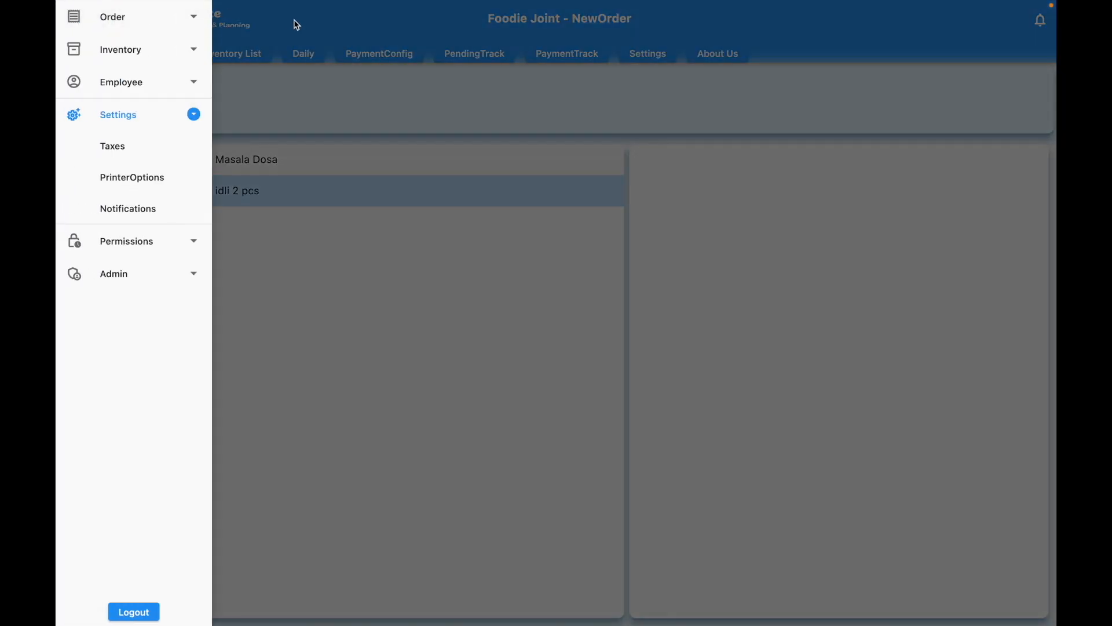
click(175, 51)
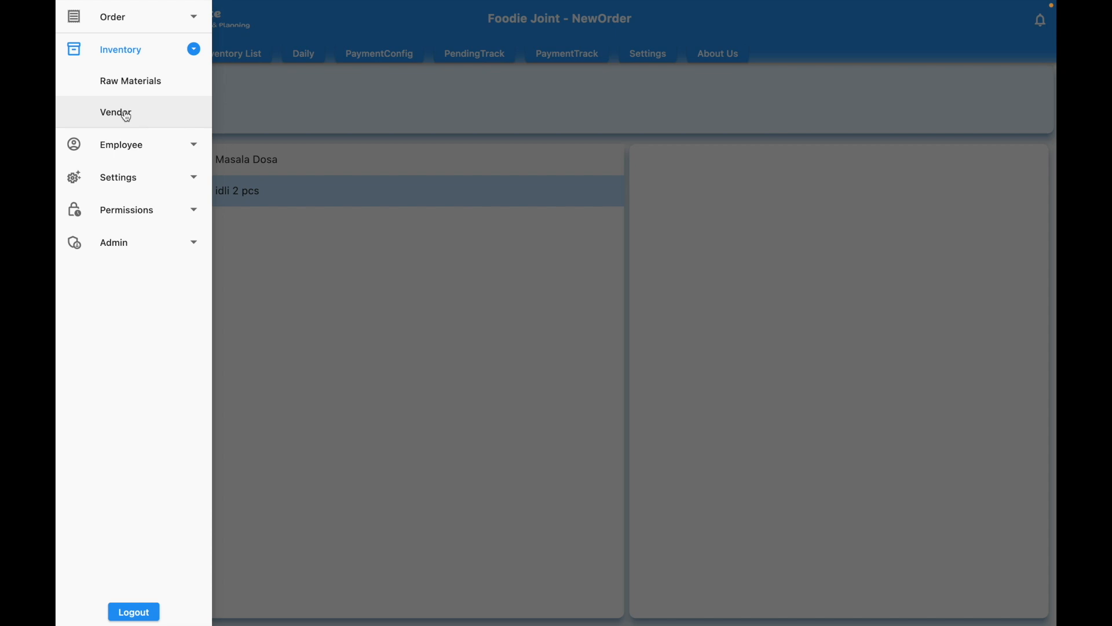
click(272, 72)
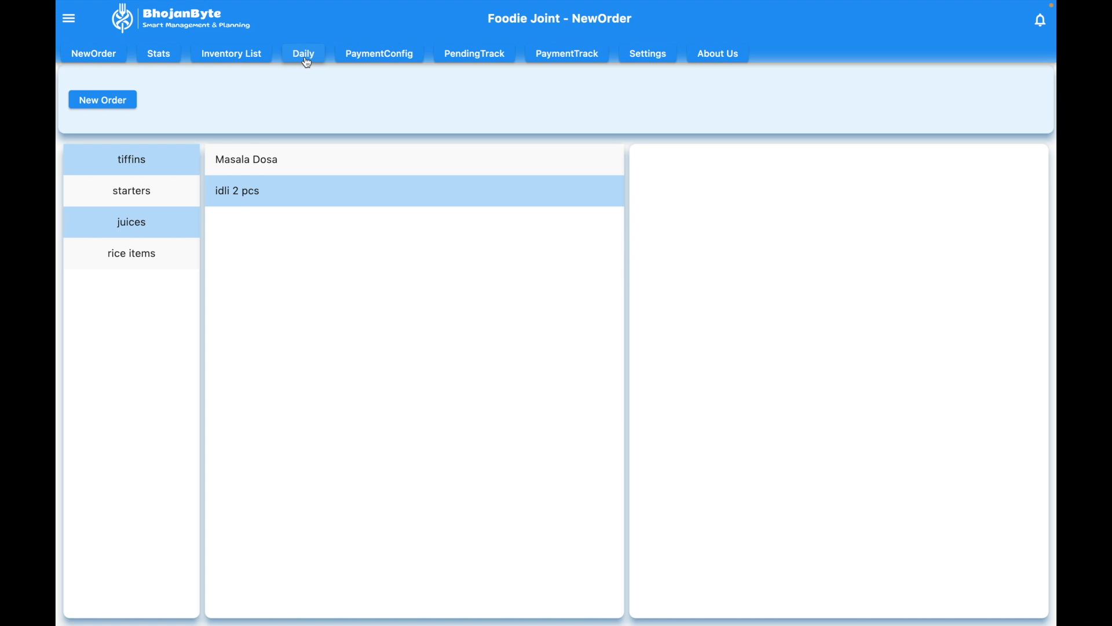
click(305, 59)
click(229, 54)
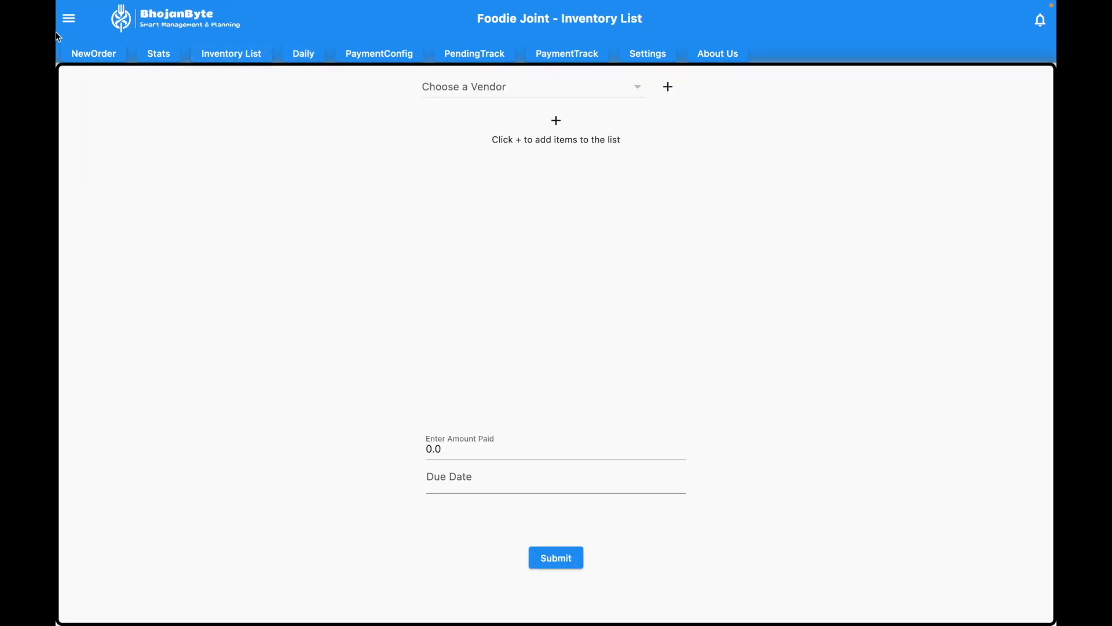
click(67, 21)
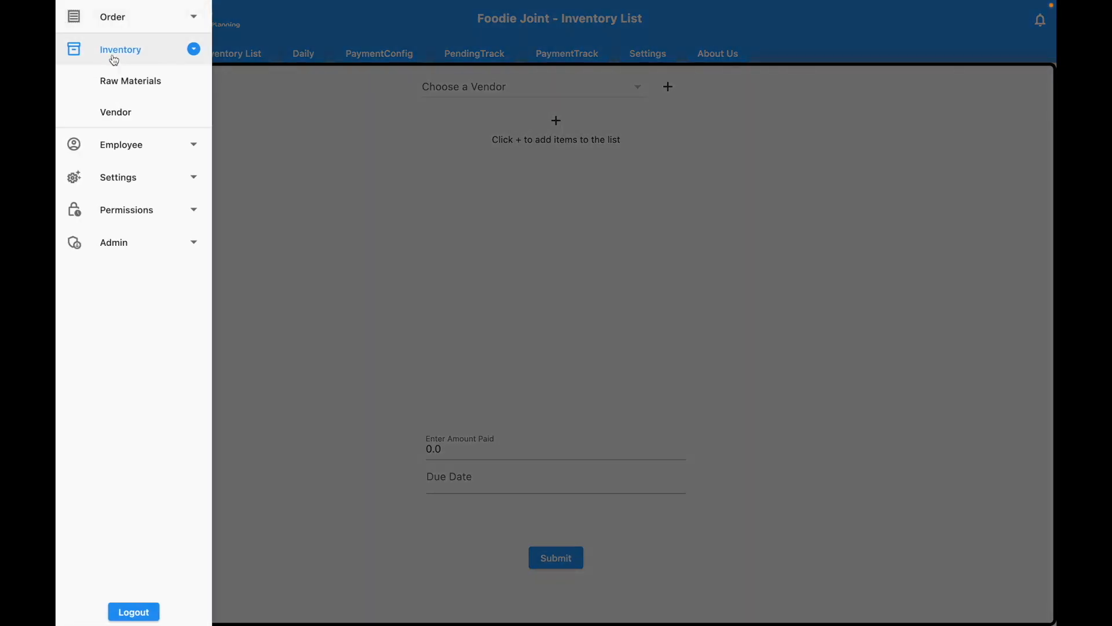
click(129, 82)
Step: Add rice as an Inventory raw material measured in Kgs
click(1031, 112)
click(222, 59)
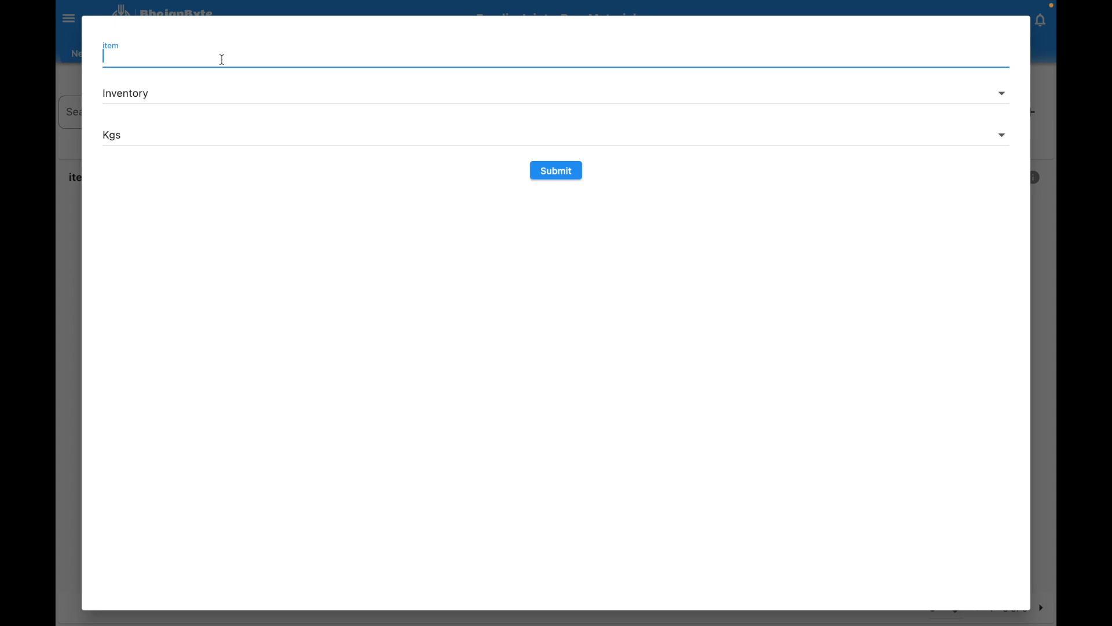
text(rice)
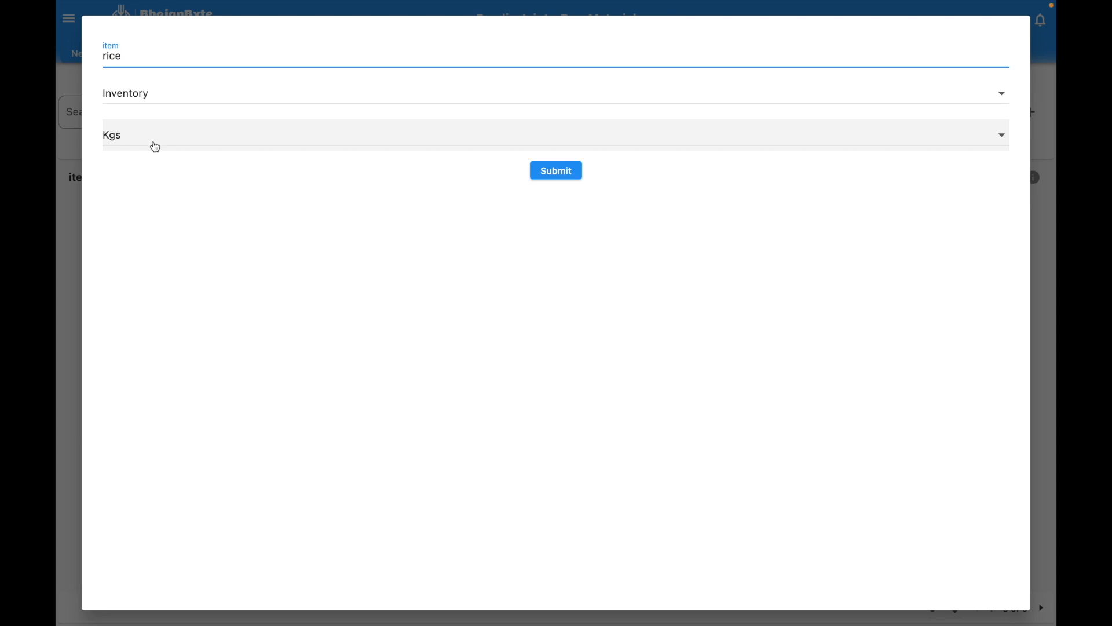
click(155, 147)
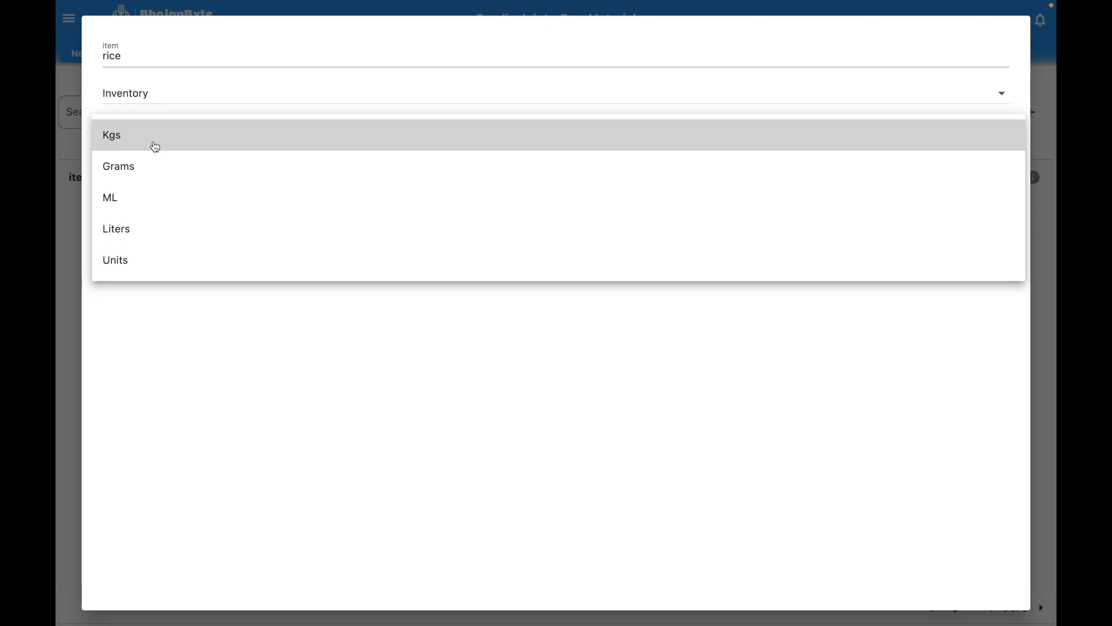
click(155, 147)
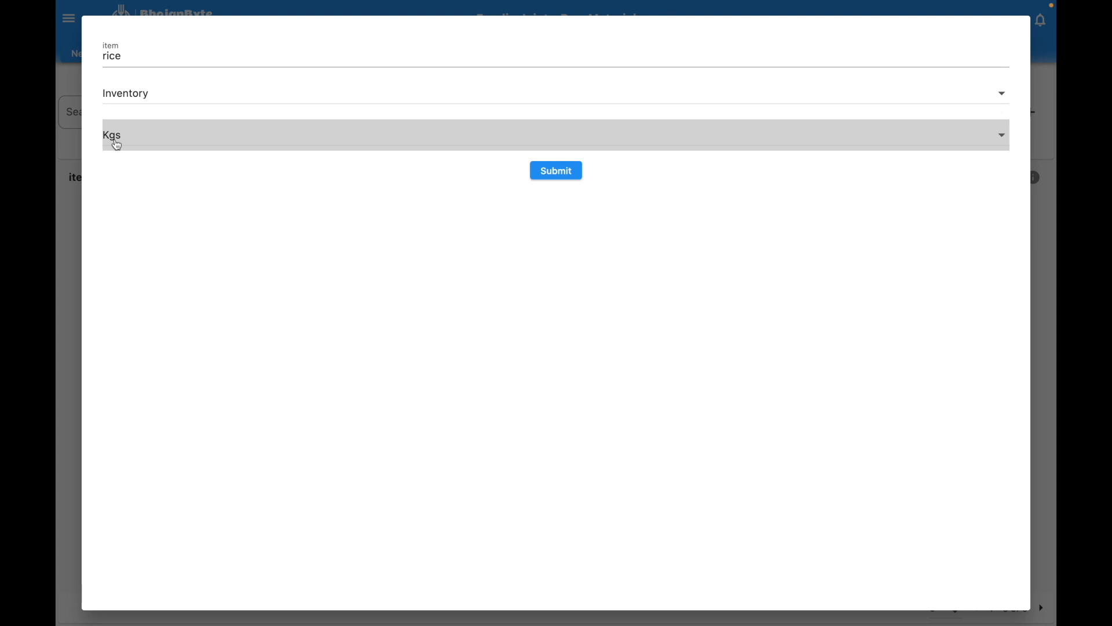
Step: Add milk as a Daily raw material measured in Liters
click(233, 98)
click(212, 118)
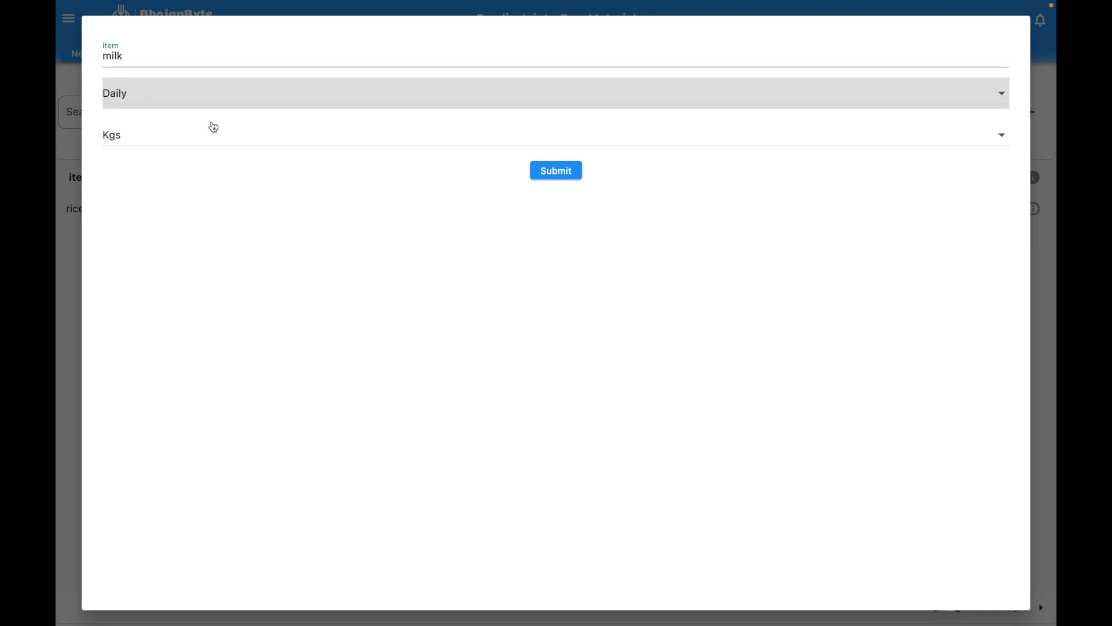
click(177, 143)
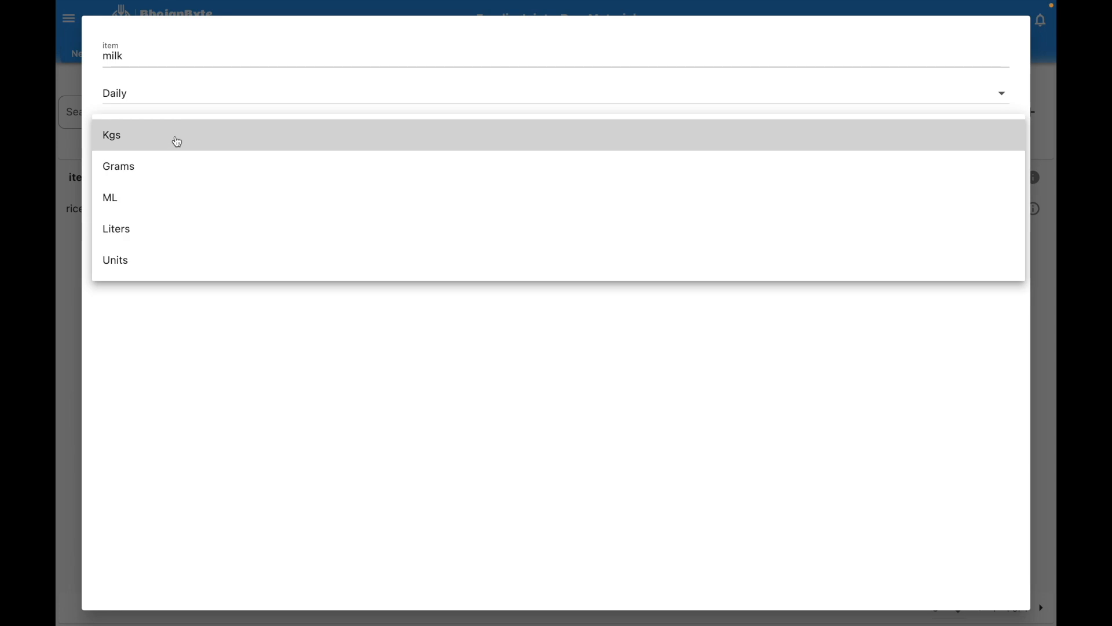
click(151, 238)
click(539, 173)
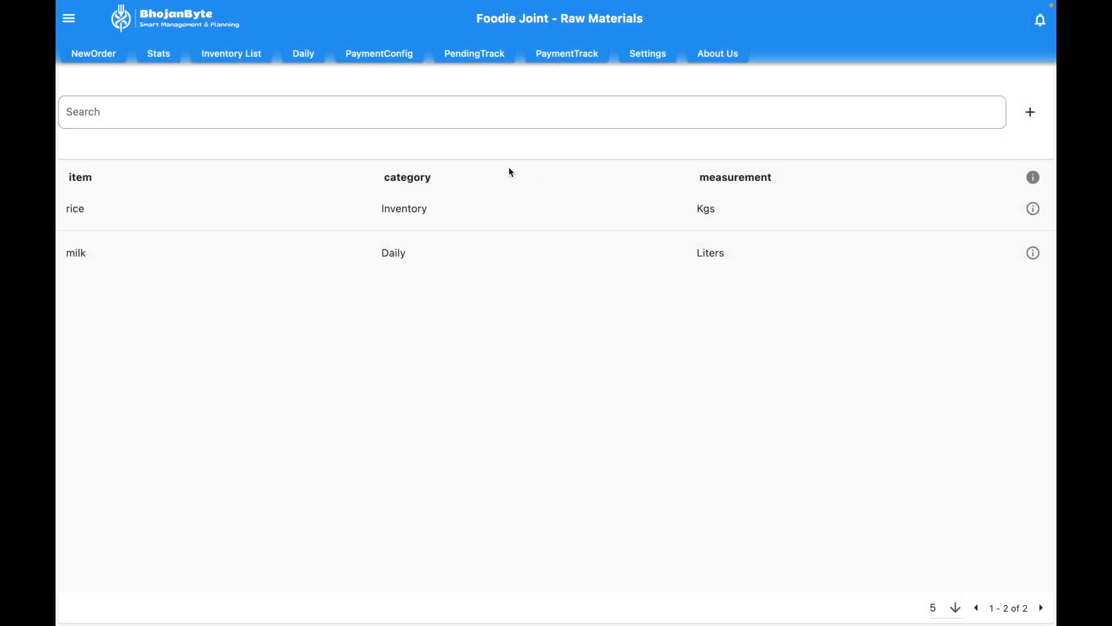
Step: Add 'cocunut' as a raw material with category Daily and unit Units
click(1032, 109)
click(268, 47)
text(cocu)
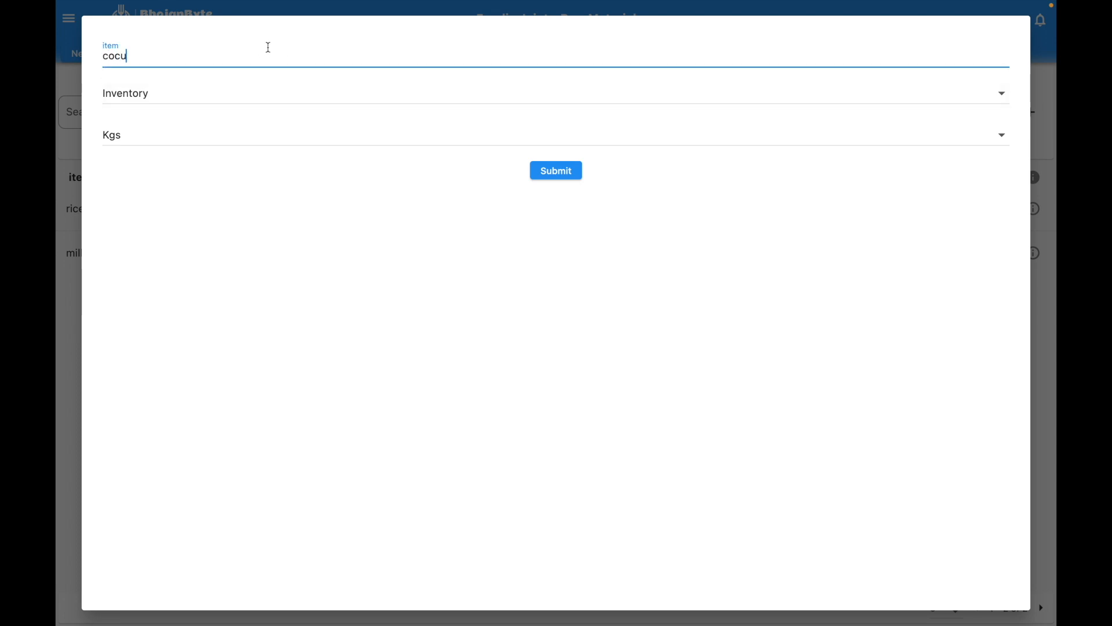
text(nut)
click(167, 94)
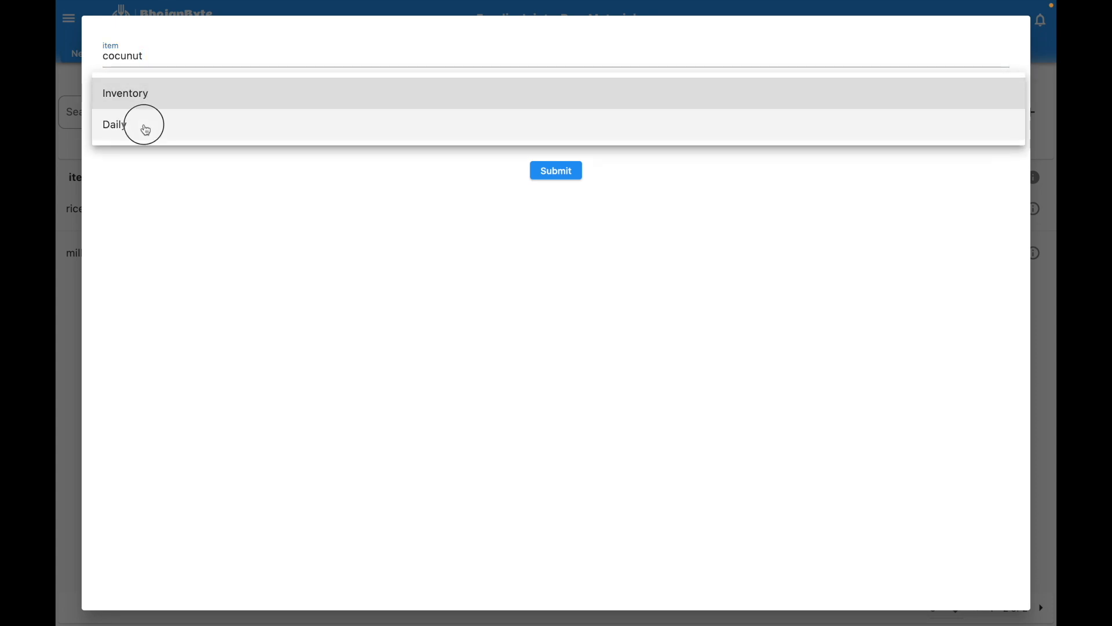
click(144, 130)
click(146, 138)
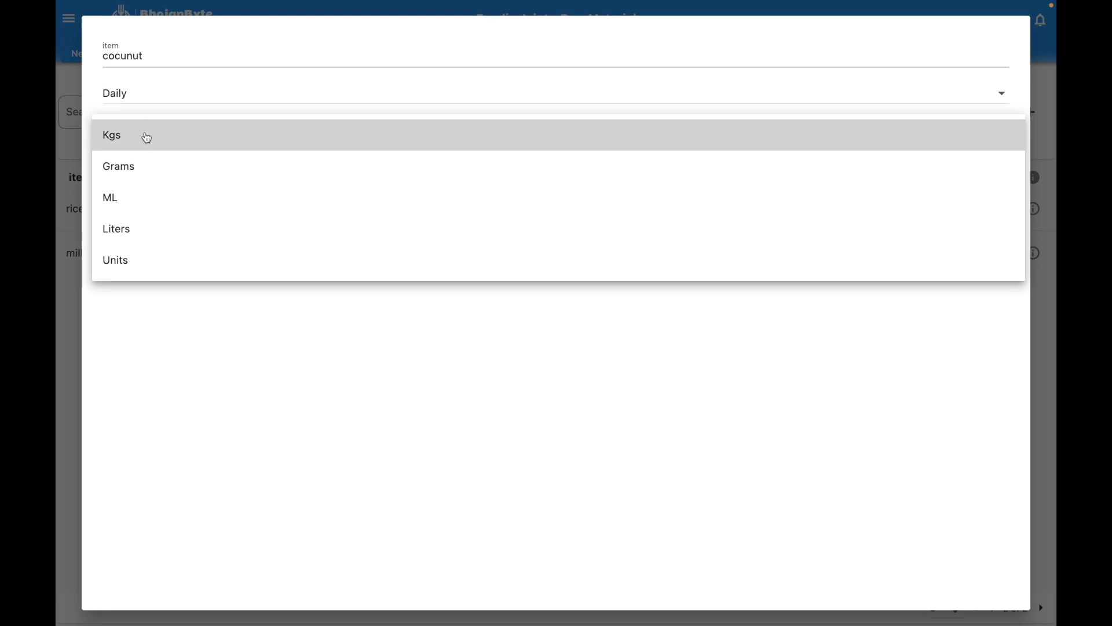
click(142, 258)
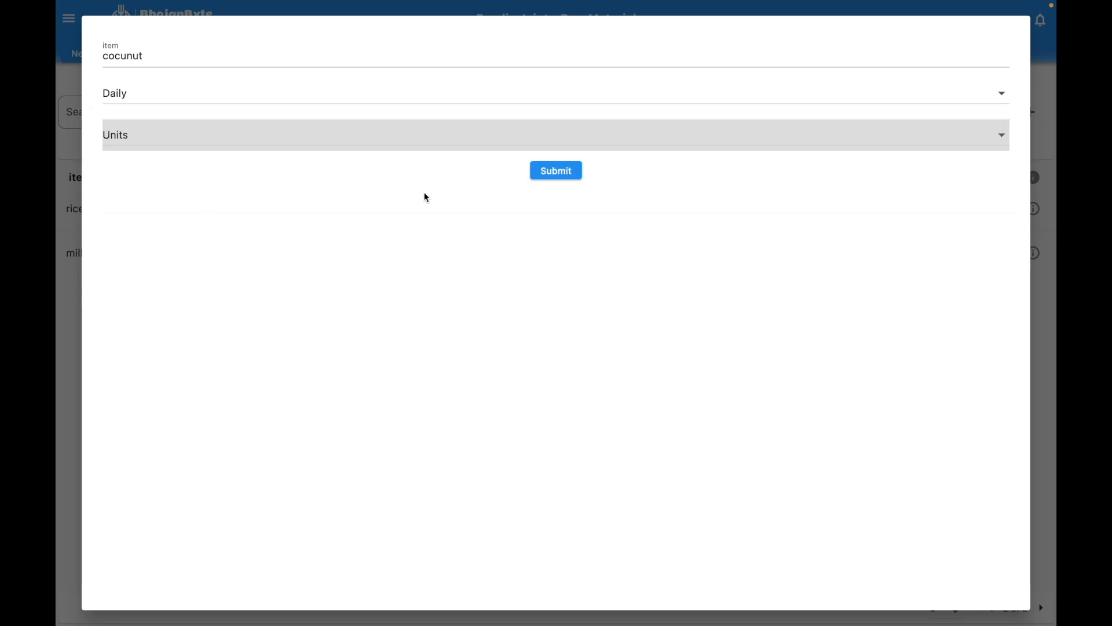
click(556, 171)
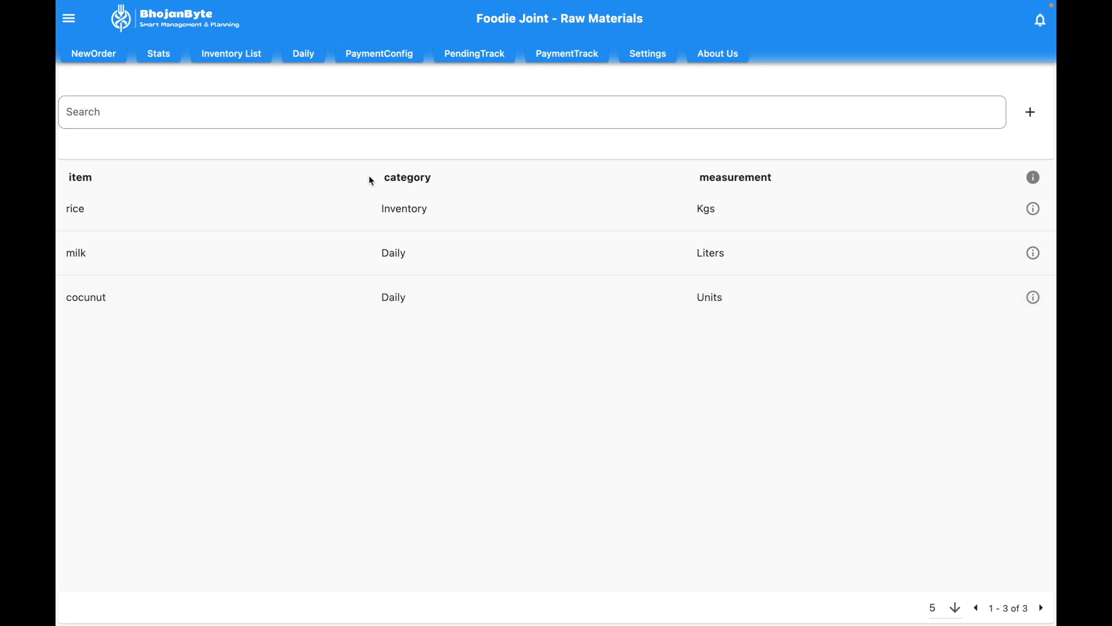
Step: In the Vendor list, add 'jayanti stores' with its contact number and e-mail address
click(80, 28)
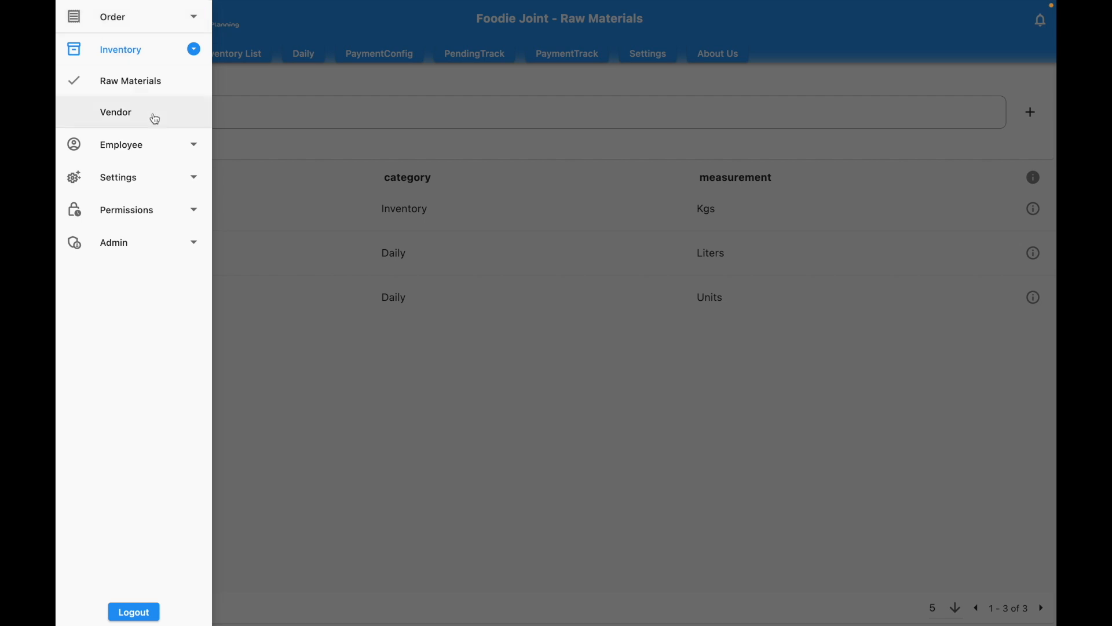
click(130, 118)
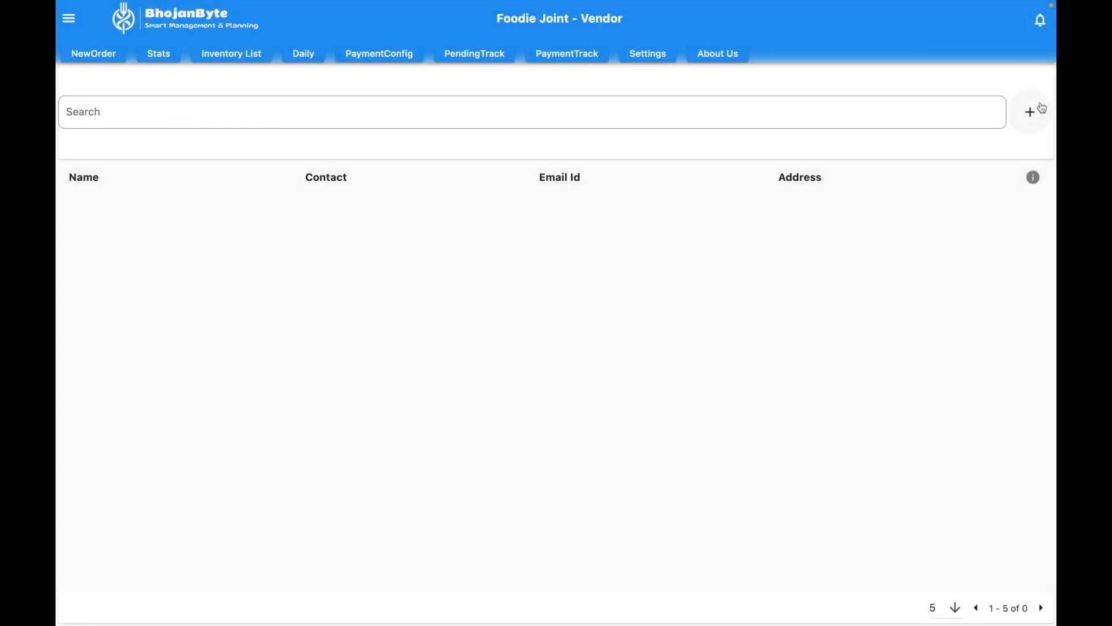
click(1031, 112)
click(139, 55)
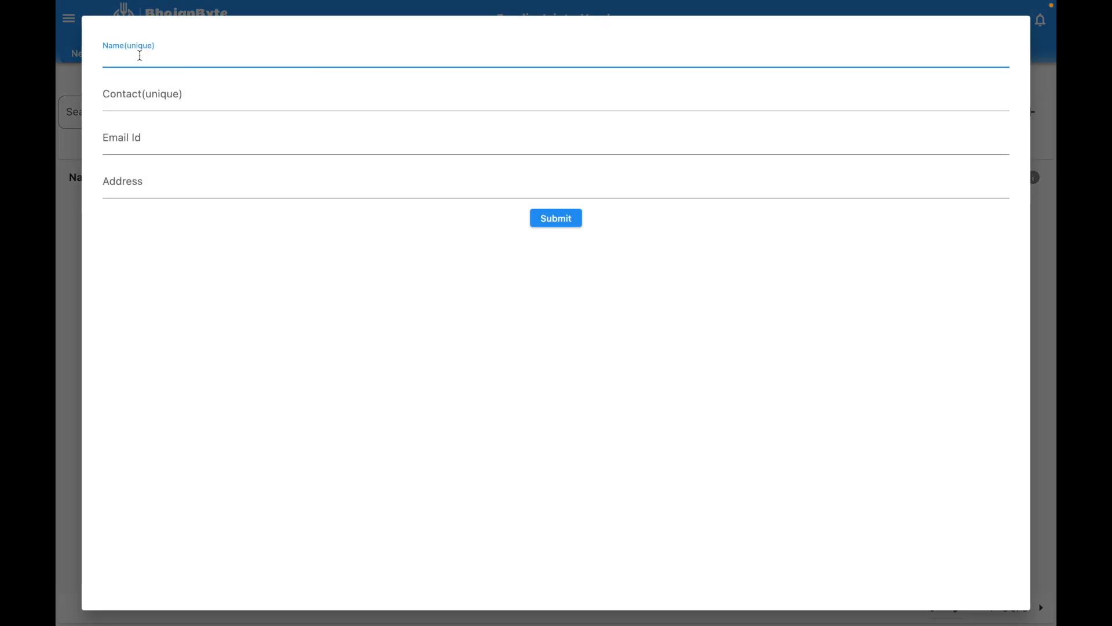
text(jayanti stores)
click(170, 95)
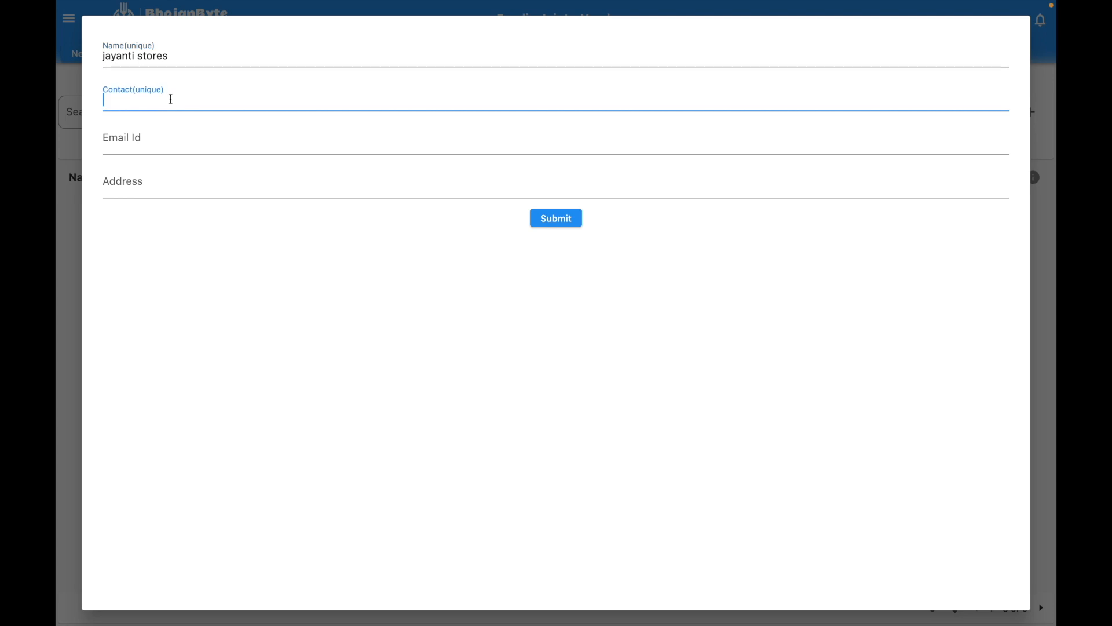
click(156, 144)
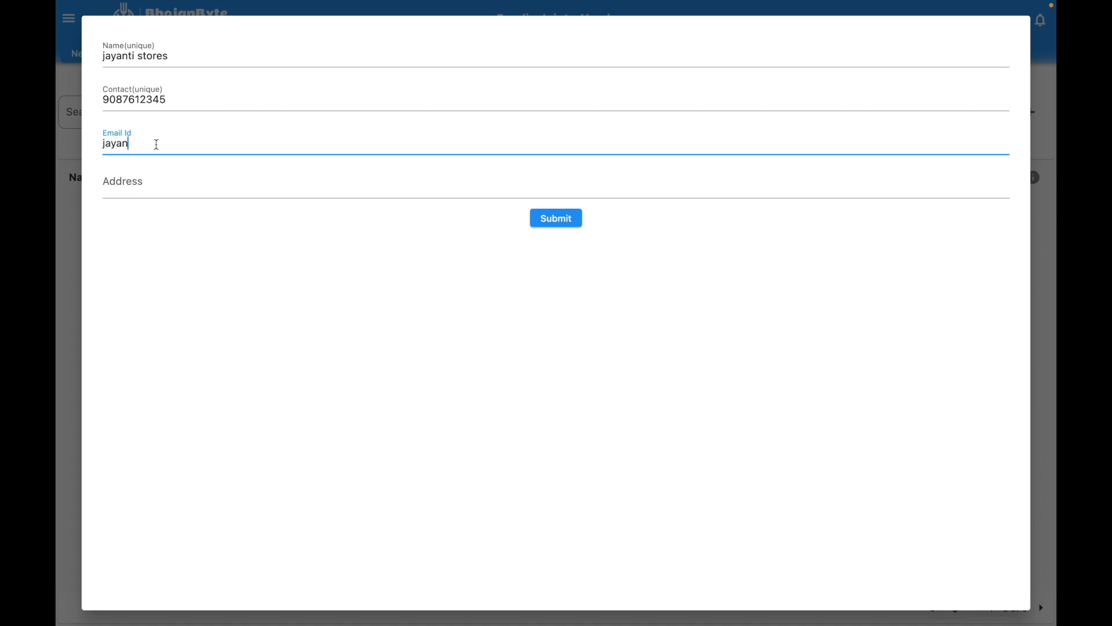
click(547, 219)
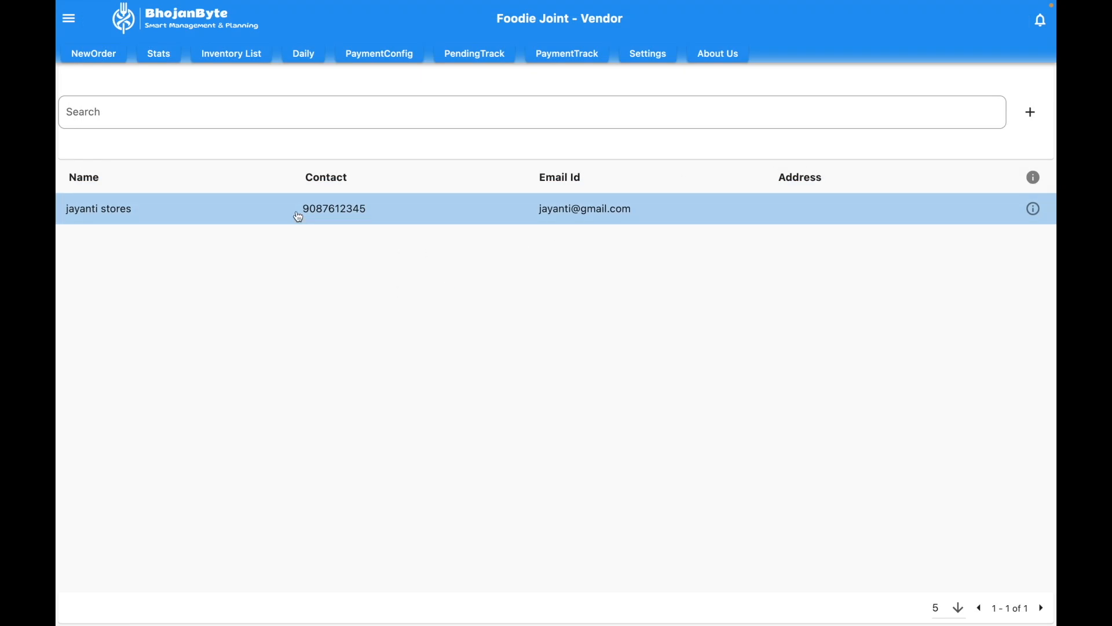
Step: Add vendor 'common' with its contact number and e-mail address
click(1031, 113)
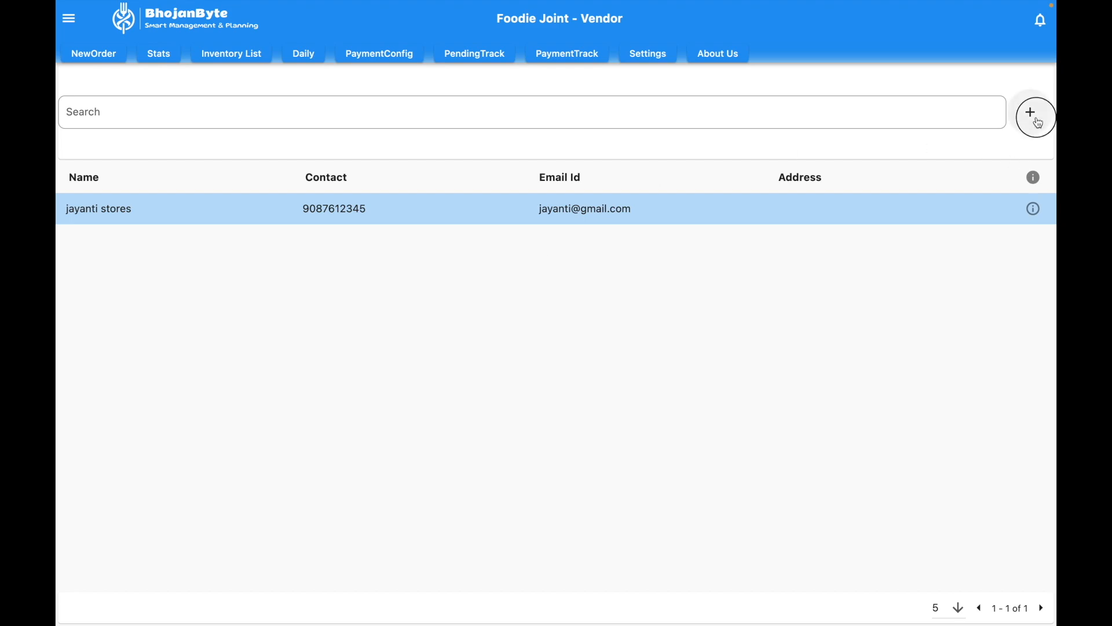
click(234, 51)
text(common)
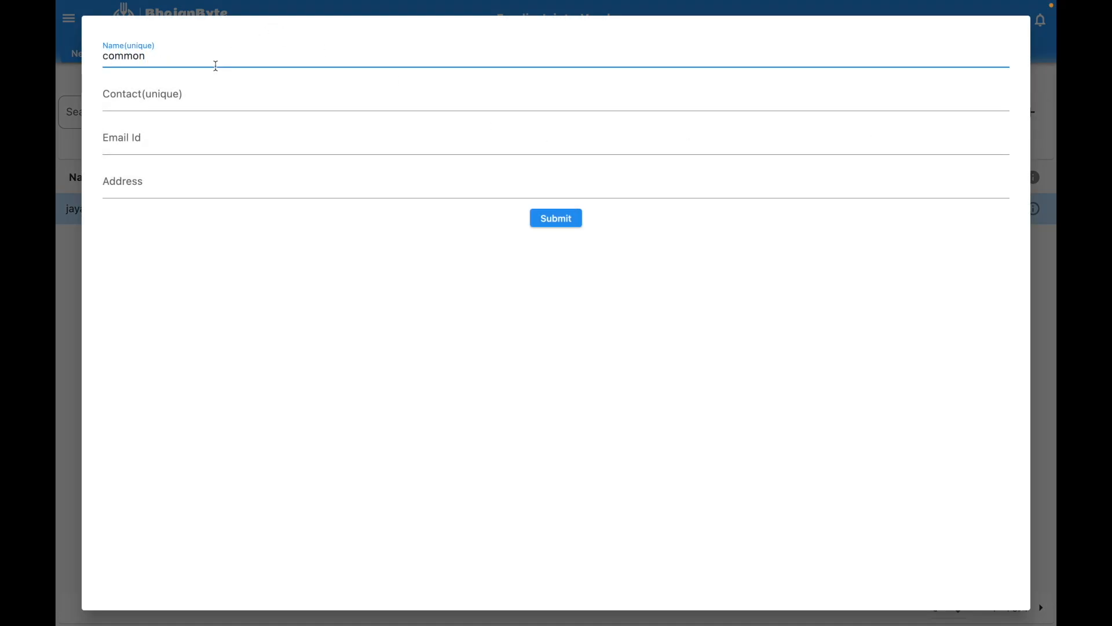
click(186, 91)
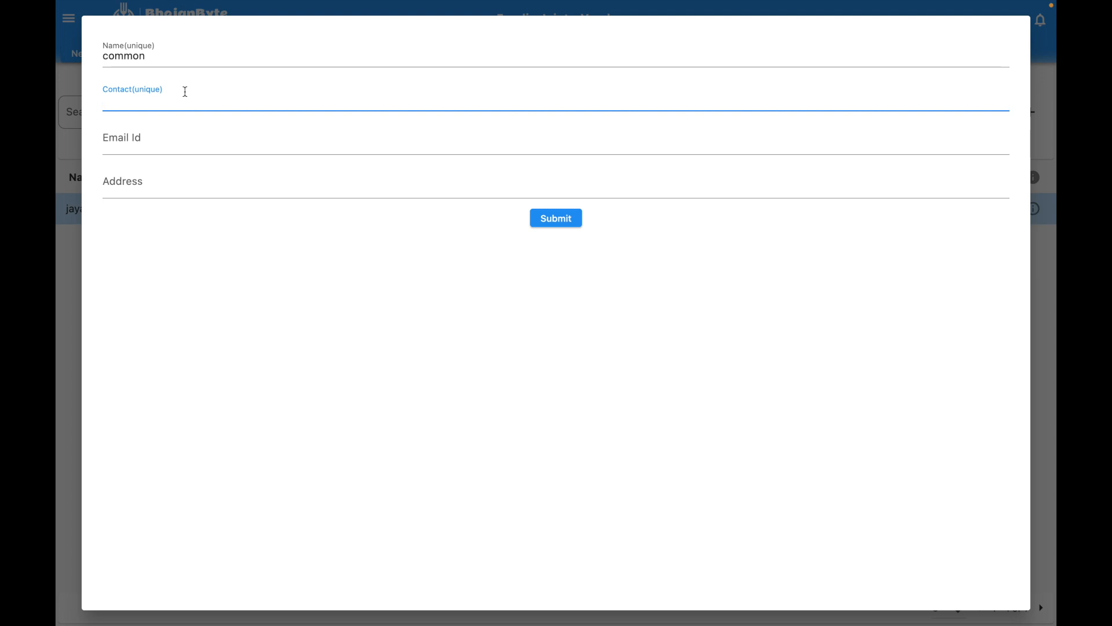
text(9999999999)
click(152, 143)
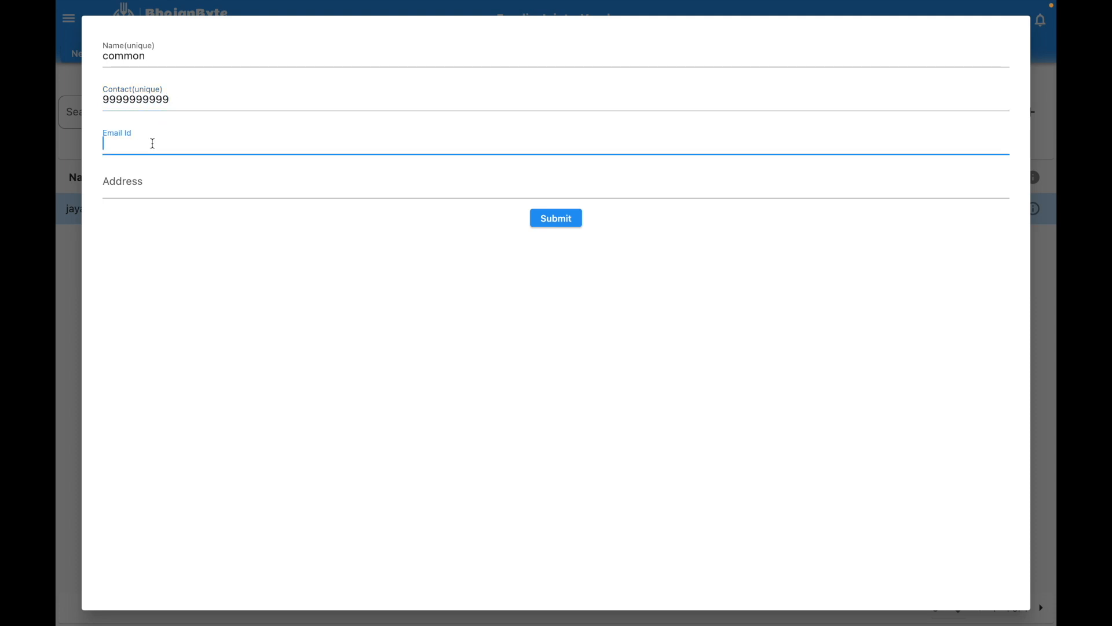
click(548, 222)
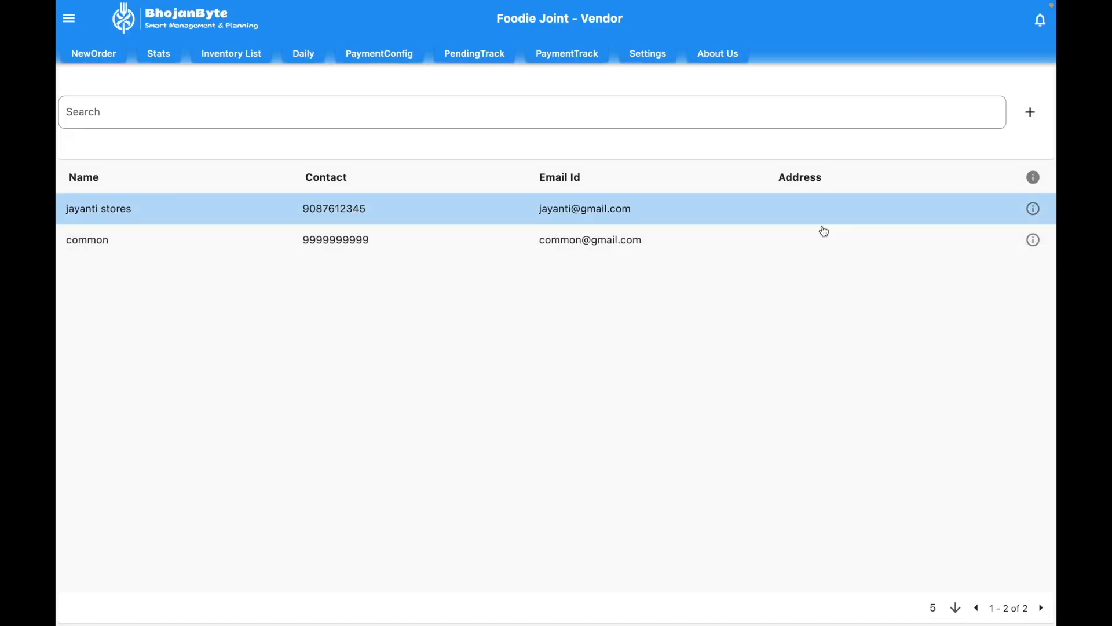
click(616, 335)
Step: Start an inventory purchase from jayanti stores with rice as the item
click(250, 54)
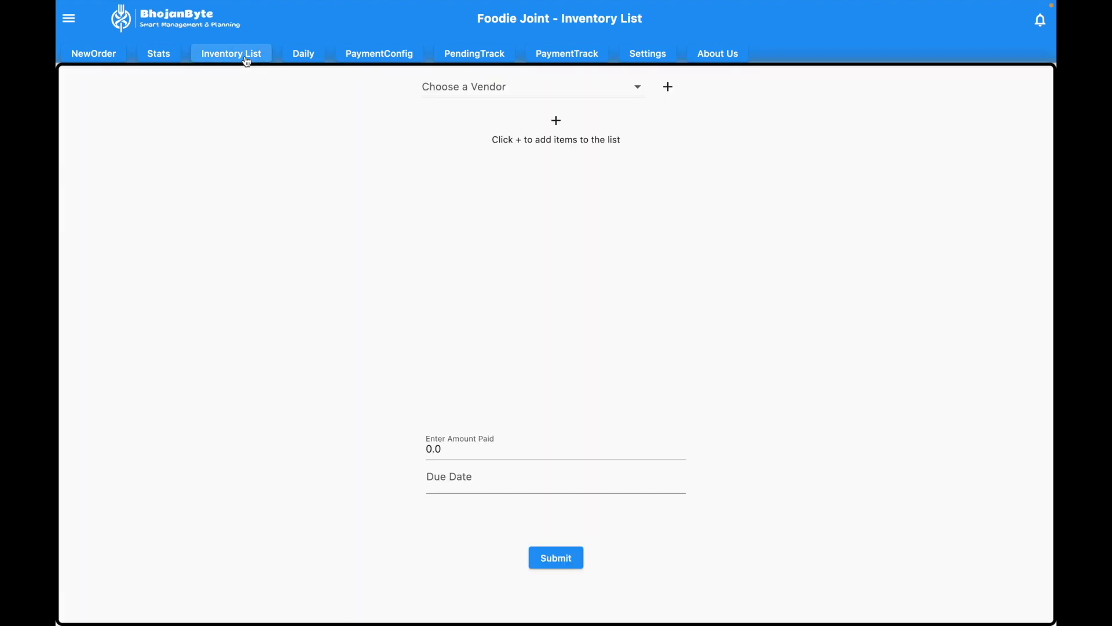
click(543, 88)
click(476, 95)
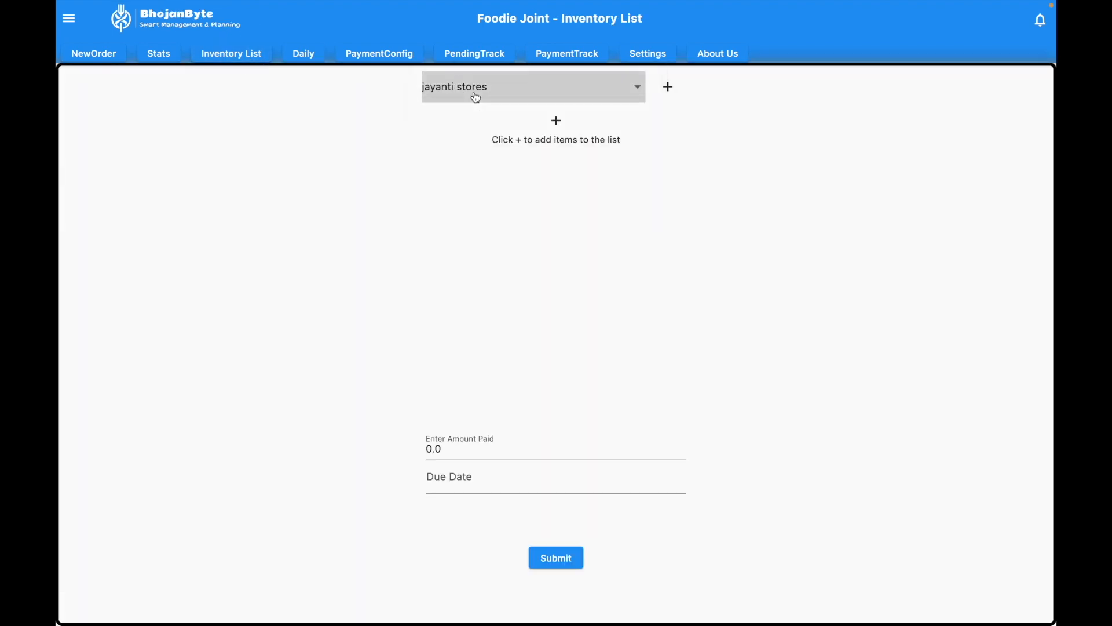
click(556, 121)
click(366, 163)
click(347, 168)
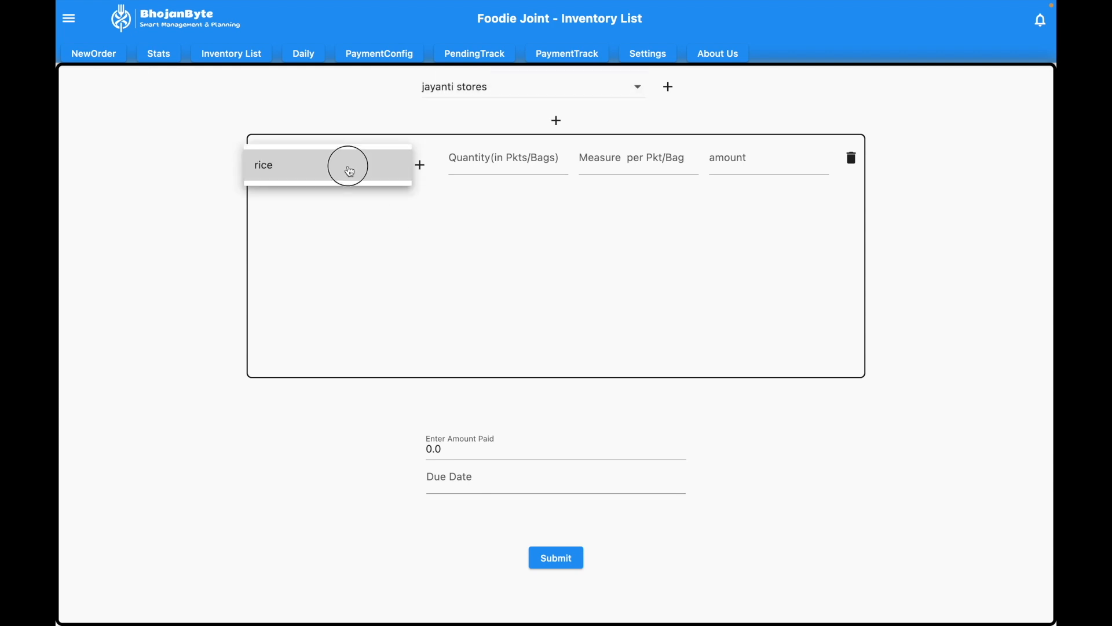
Step: Enter 5 bags of 10 kg for 3000 with 1000 paid, save, and check pending dues
click(540, 160)
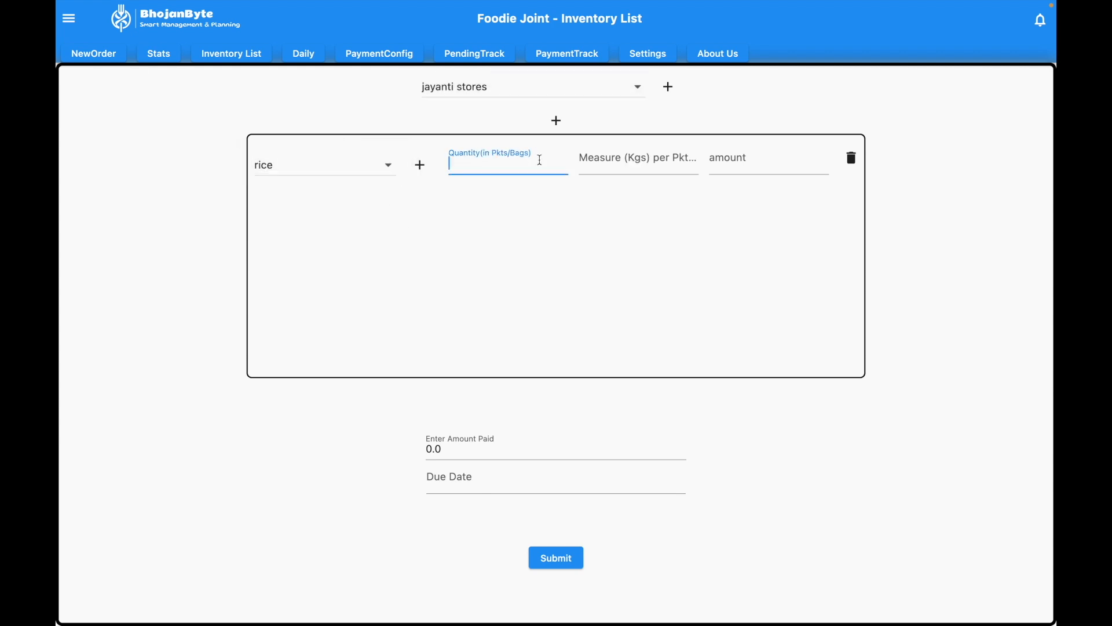
text(5)
click(652, 159)
text(10)
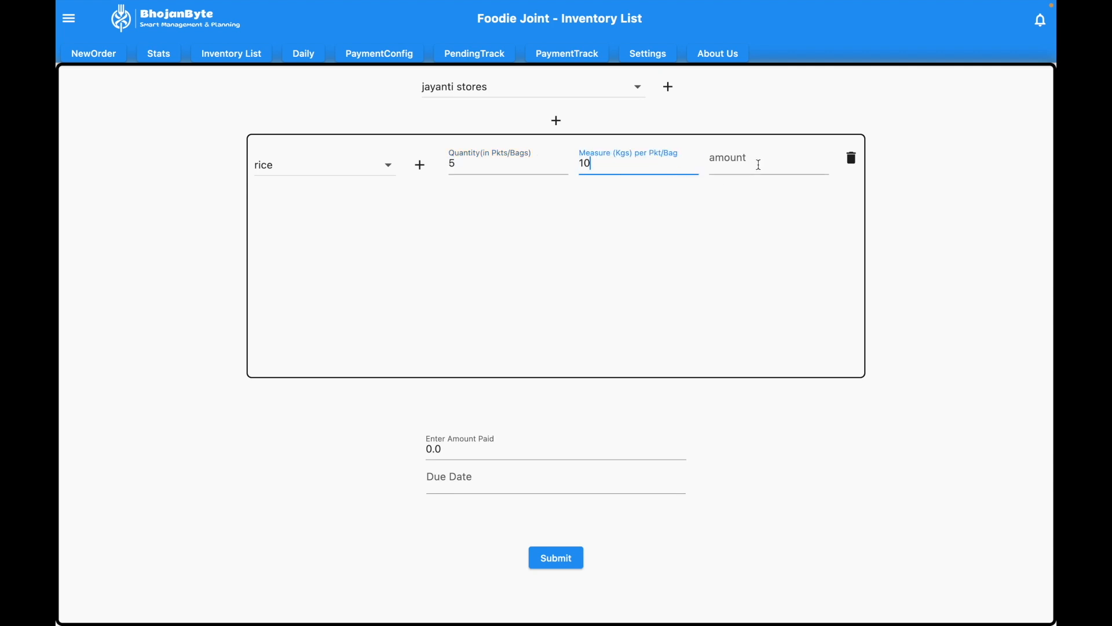
click(759, 165)
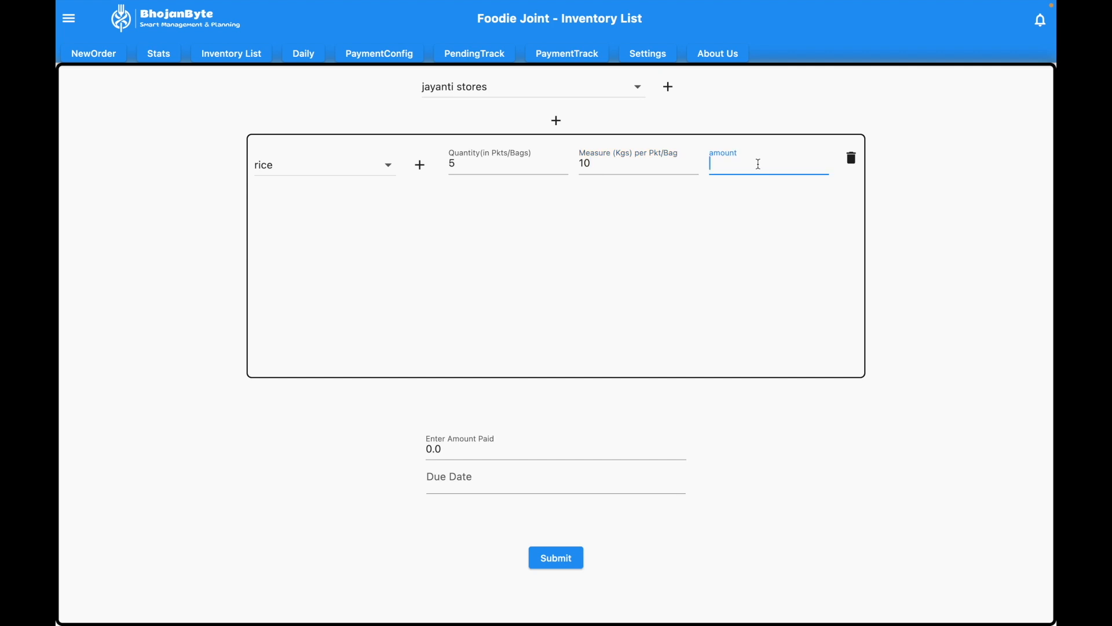
text(3000)
drag(504, 446, 372, 450)
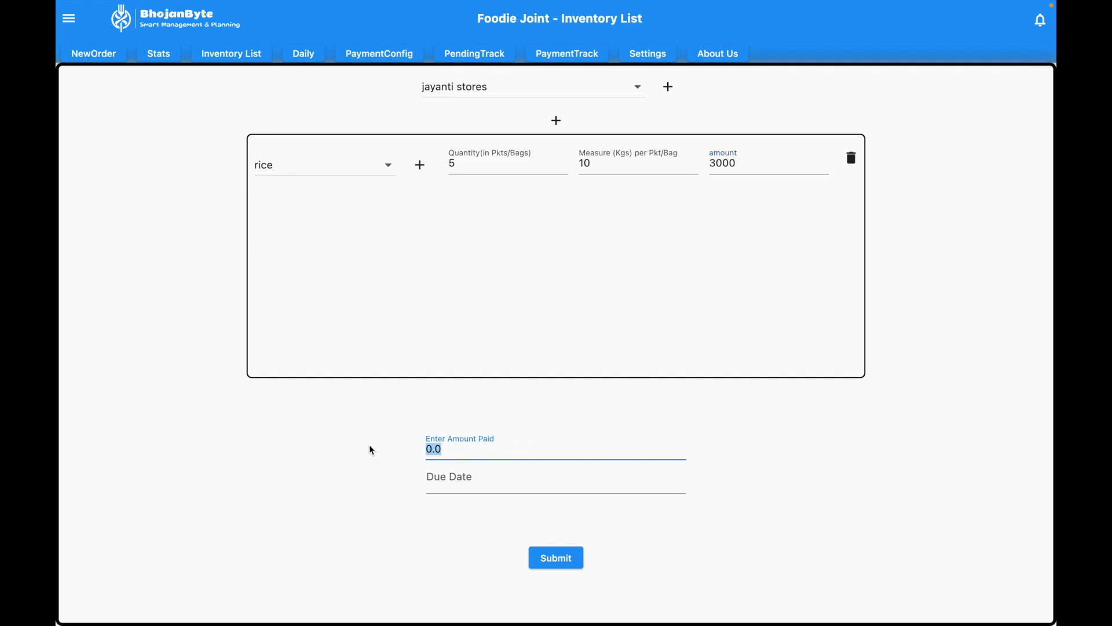
key(BackSpace)
text(1000)
click(556, 559)
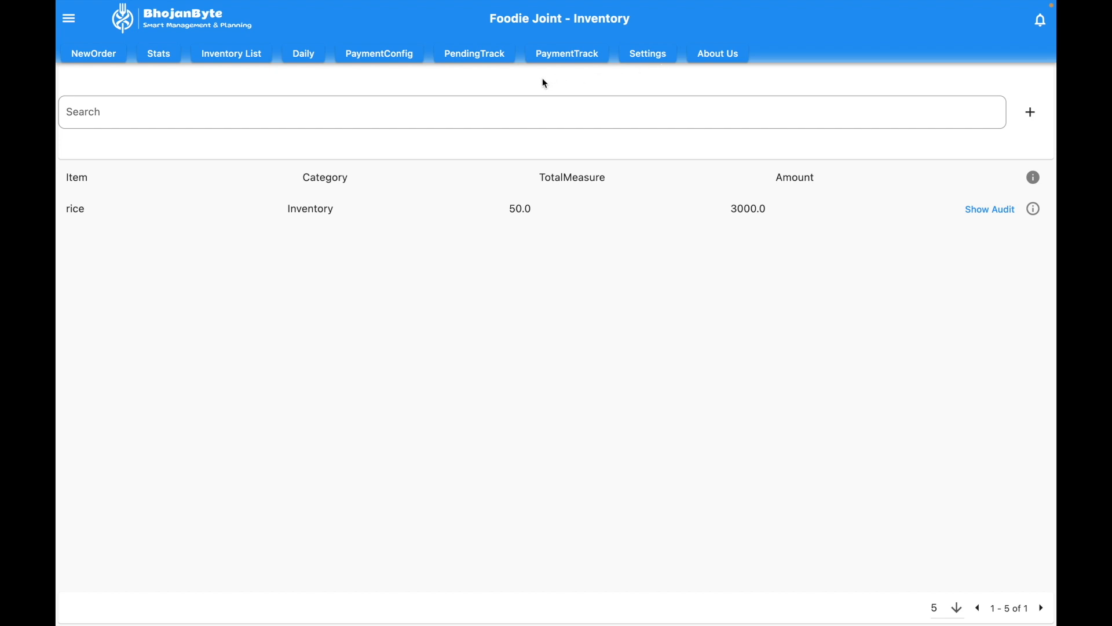
click(468, 56)
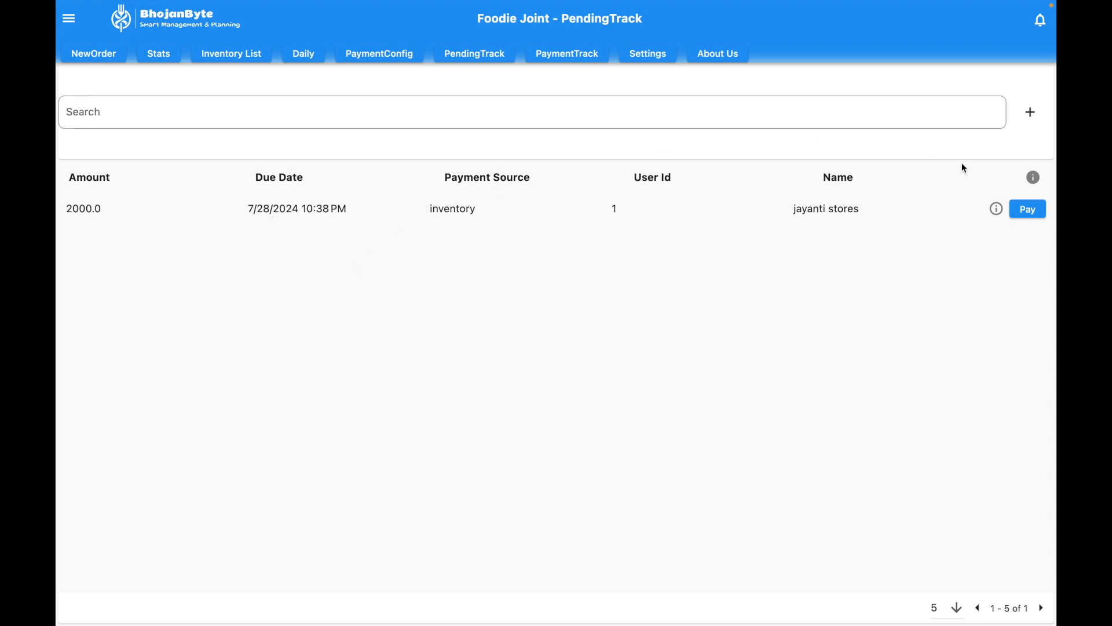
Step: Pay 1000 toward the 2000.0 jayanti stores due
click(1025, 211)
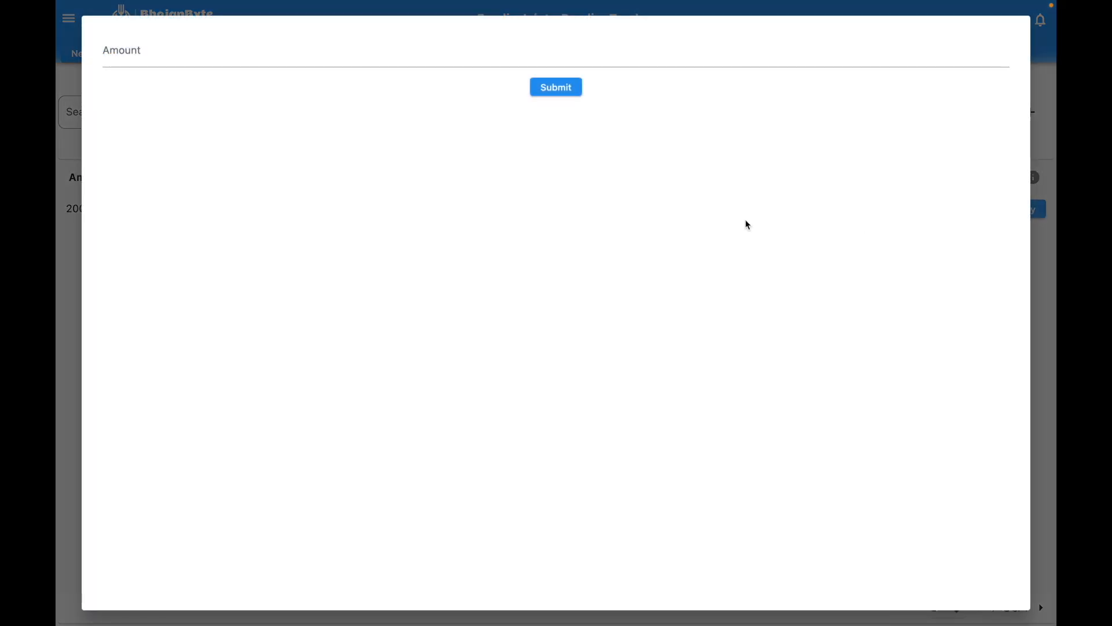
click(352, 56)
text(1000)
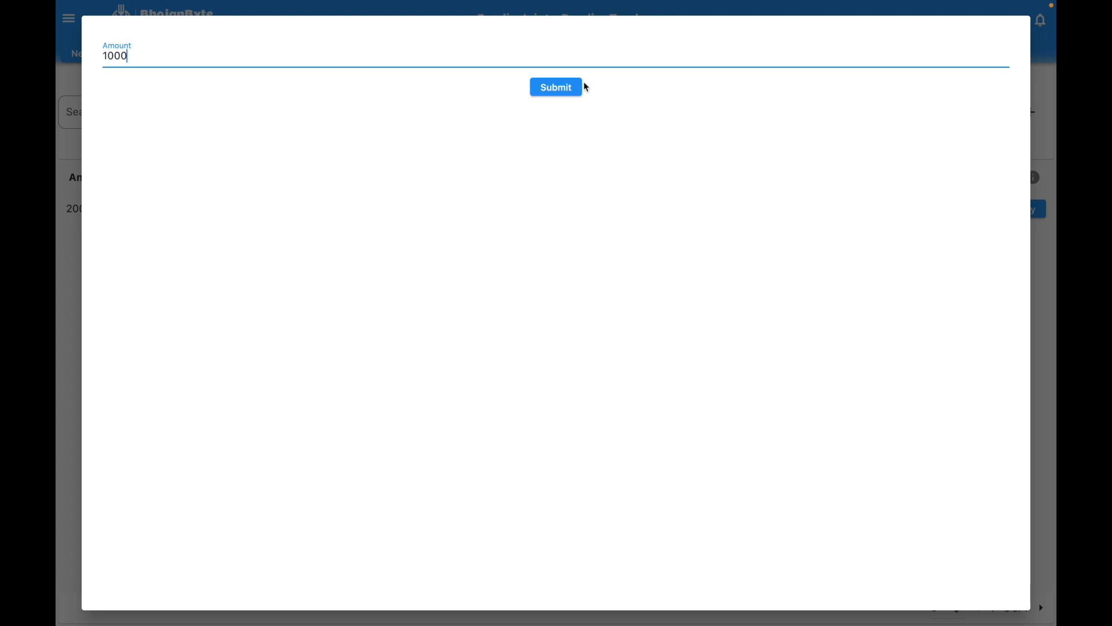
click(568, 86)
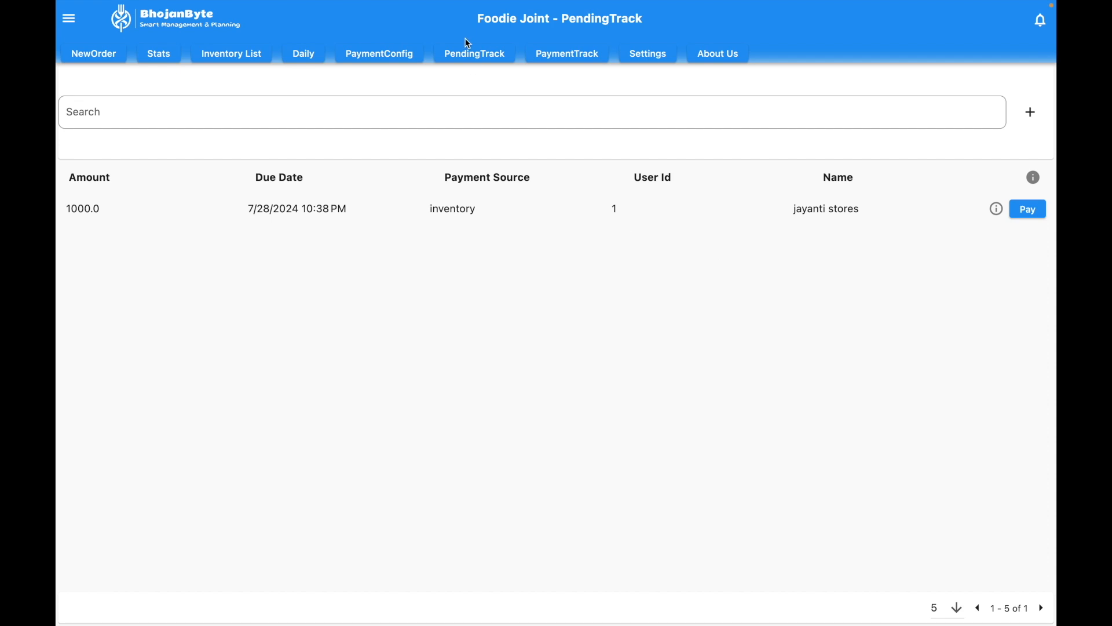
Step: Review the payment history in PaymentTrack, then go to PaymentConfig
click(578, 57)
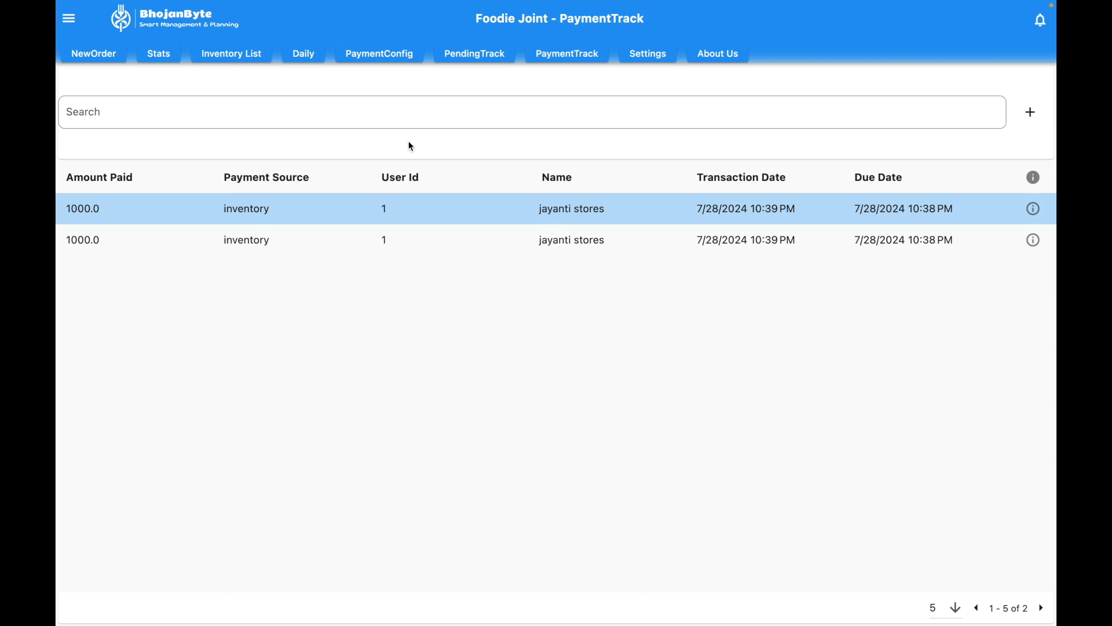
click(381, 61)
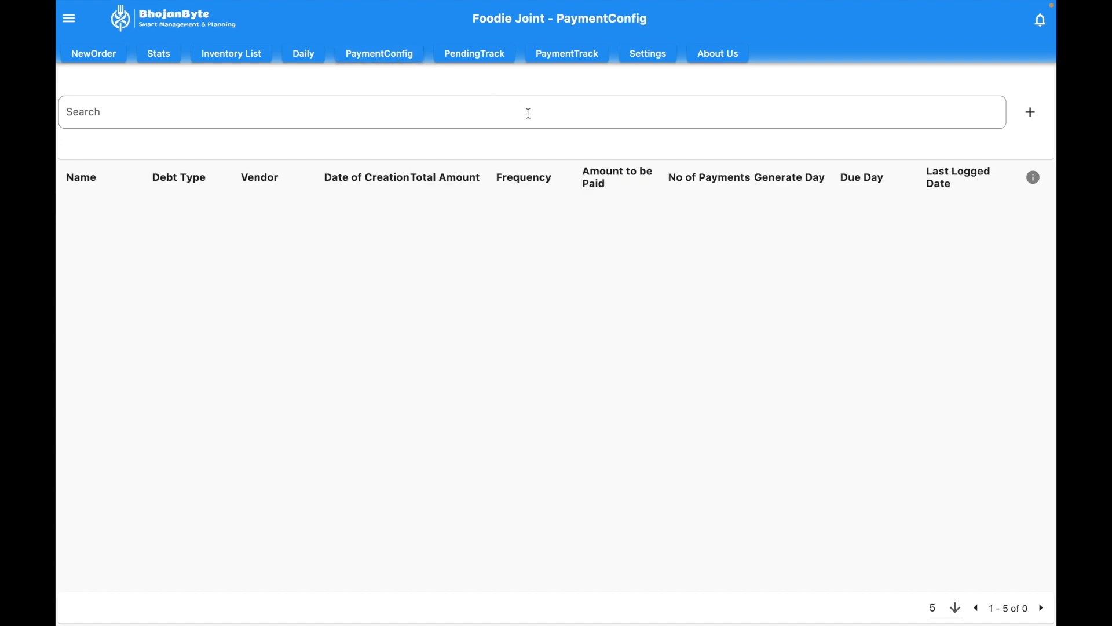
Step: Start a payment configuration named 'electric city bill' with vendor common
click(1031, 110)
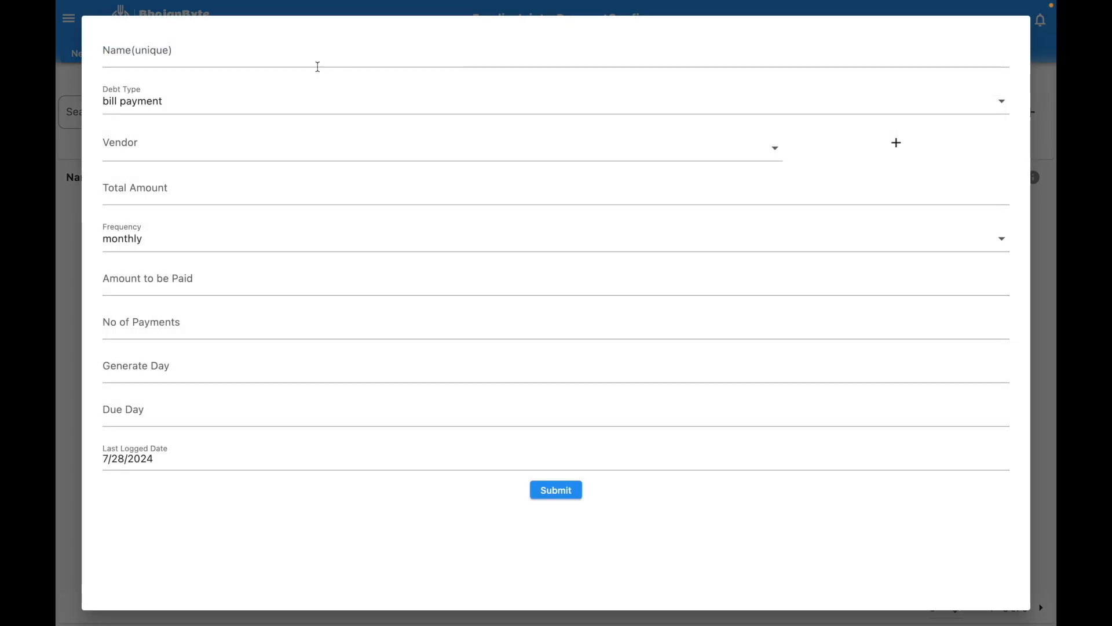
click(200, 45)
text(elec)
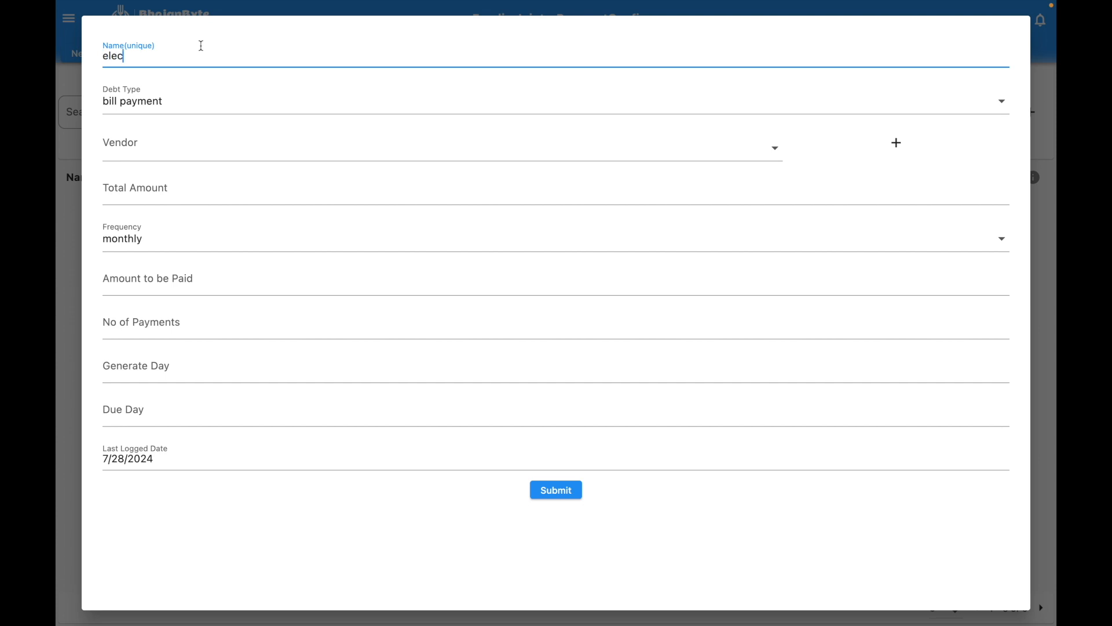
text(tric city bill)
click(172, 143)
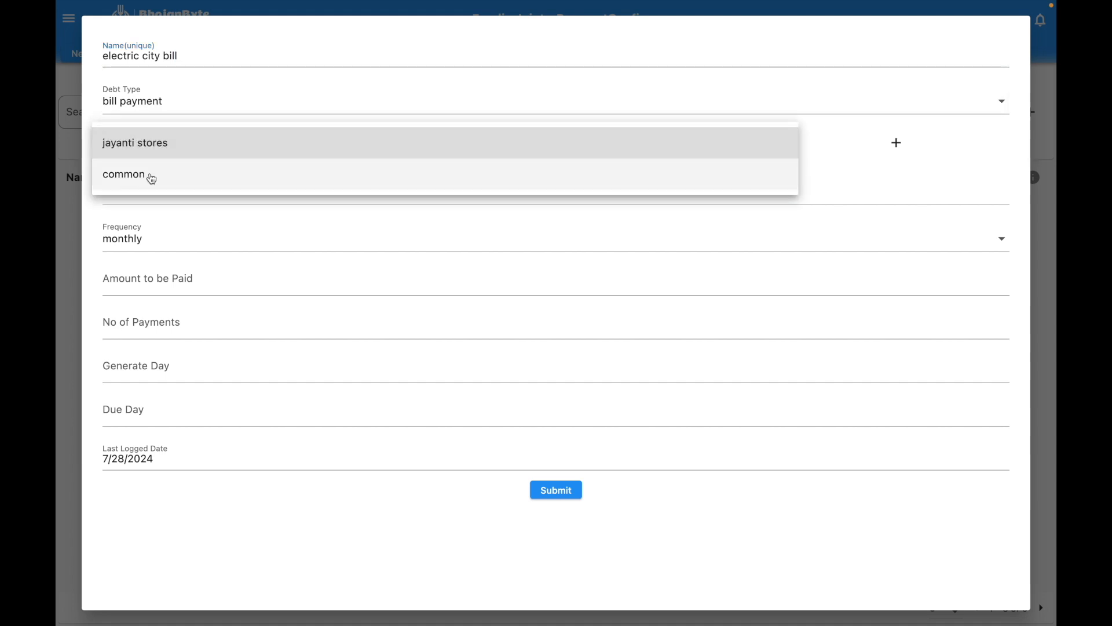
click(152, 179)
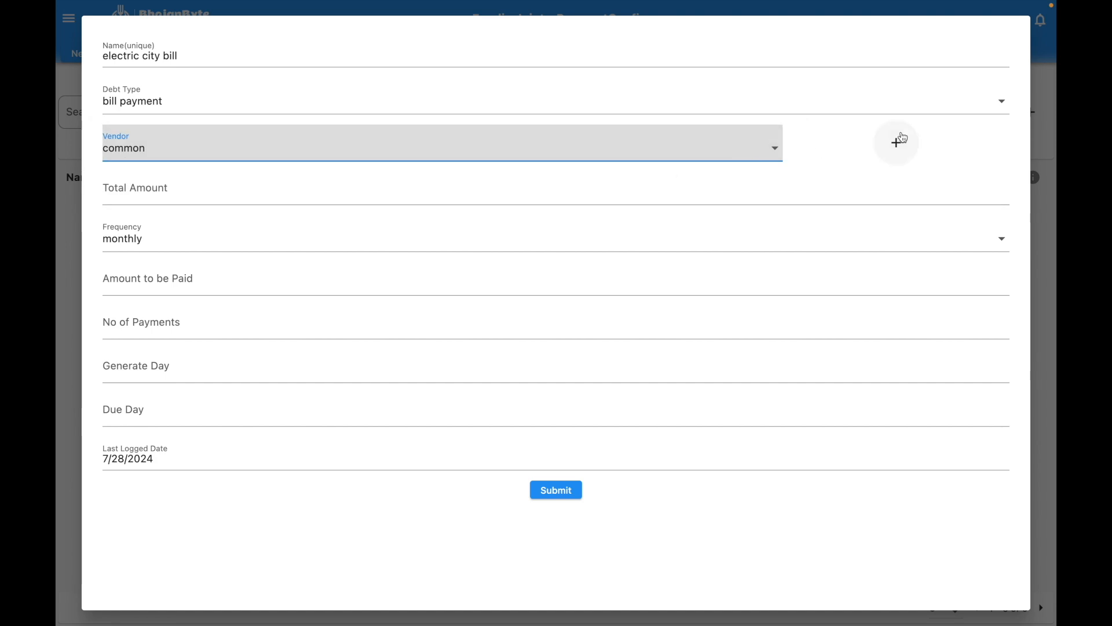
Step: Set generate day 1 and due day 13, save the bill, and view pending dues
click(242, 190)
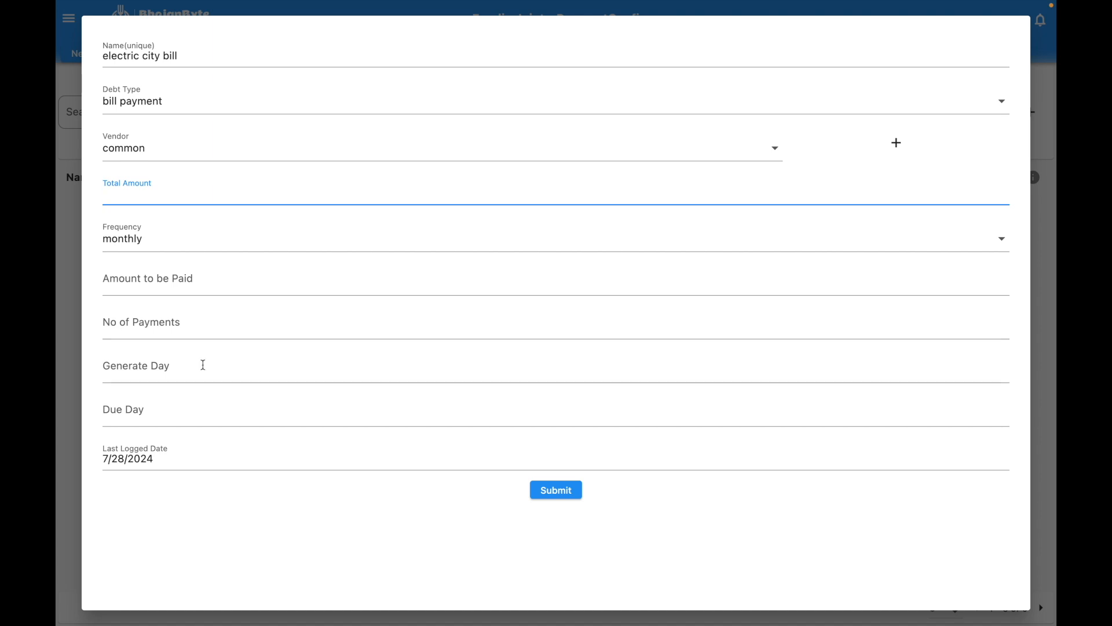
click(183, 370)
text(1)
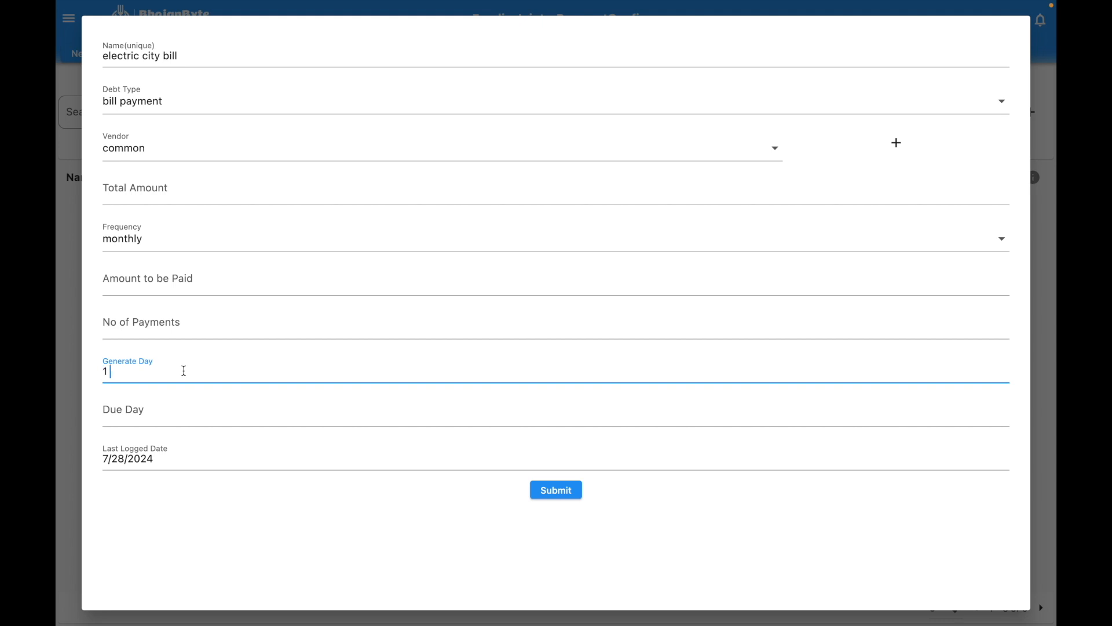
click(140, 411)
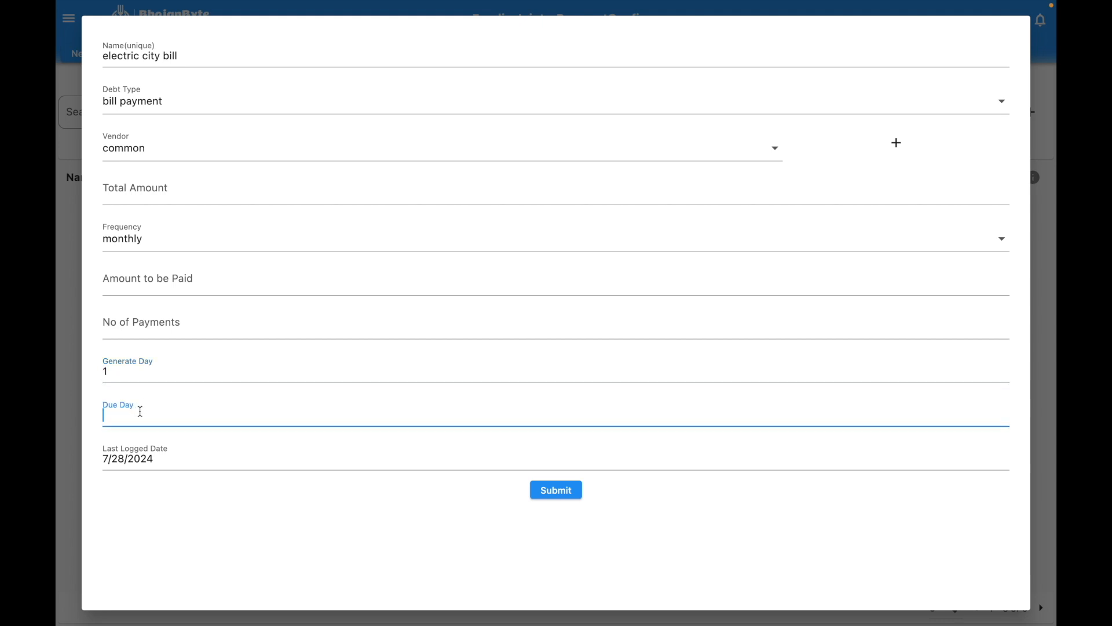
text(13)
click(576, 491)
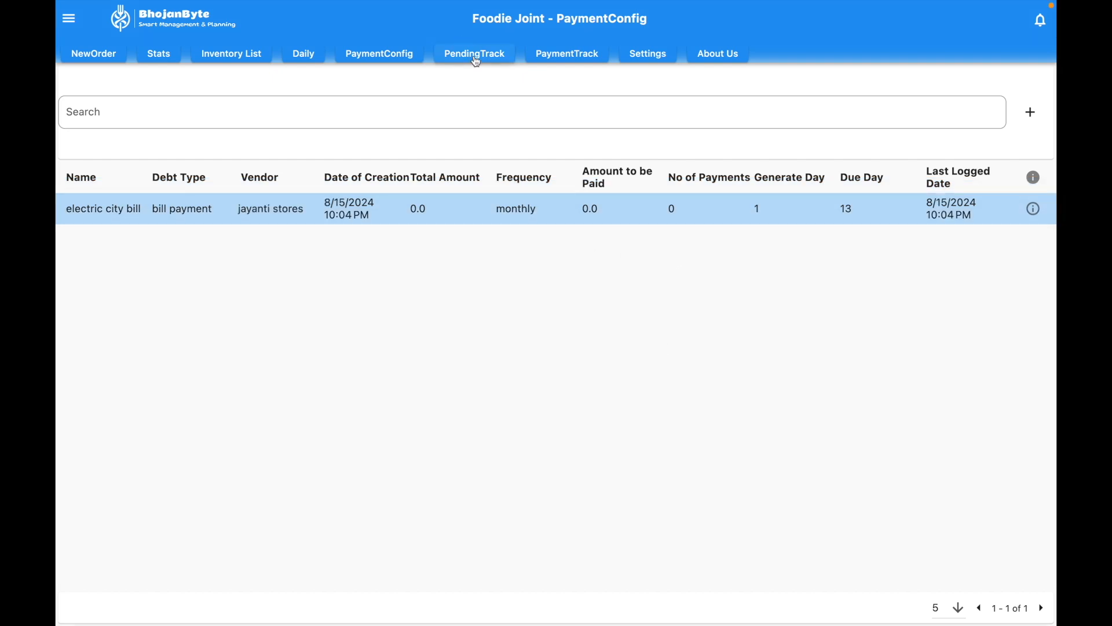
click(475, 56)
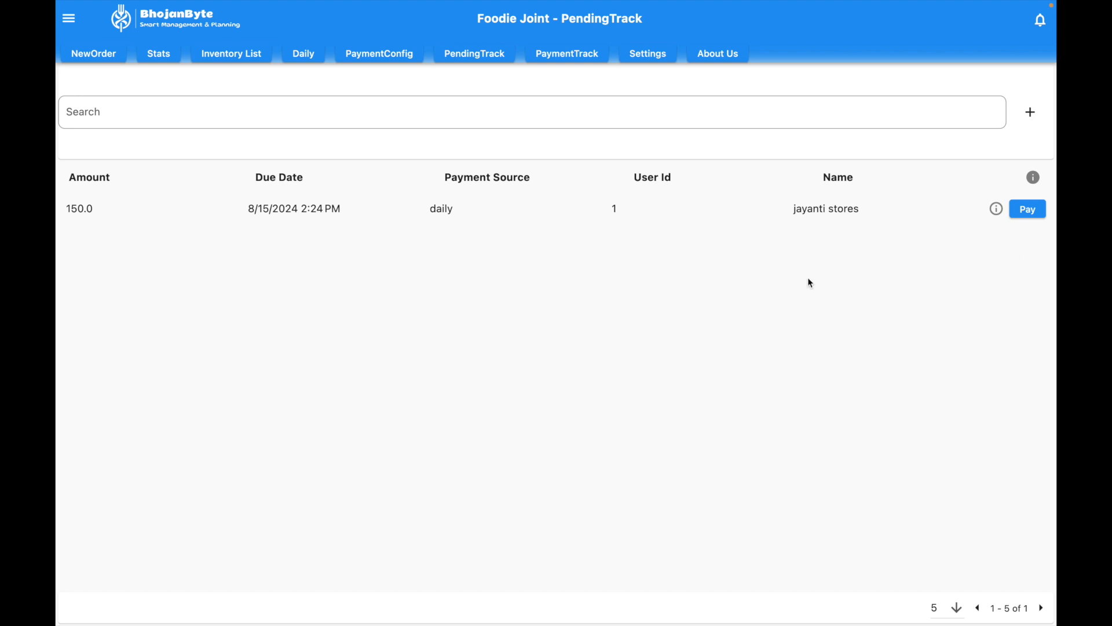
Step: Return to PaymentConfig and start a new configuration, ready to enter its unique name
click(575, 57)
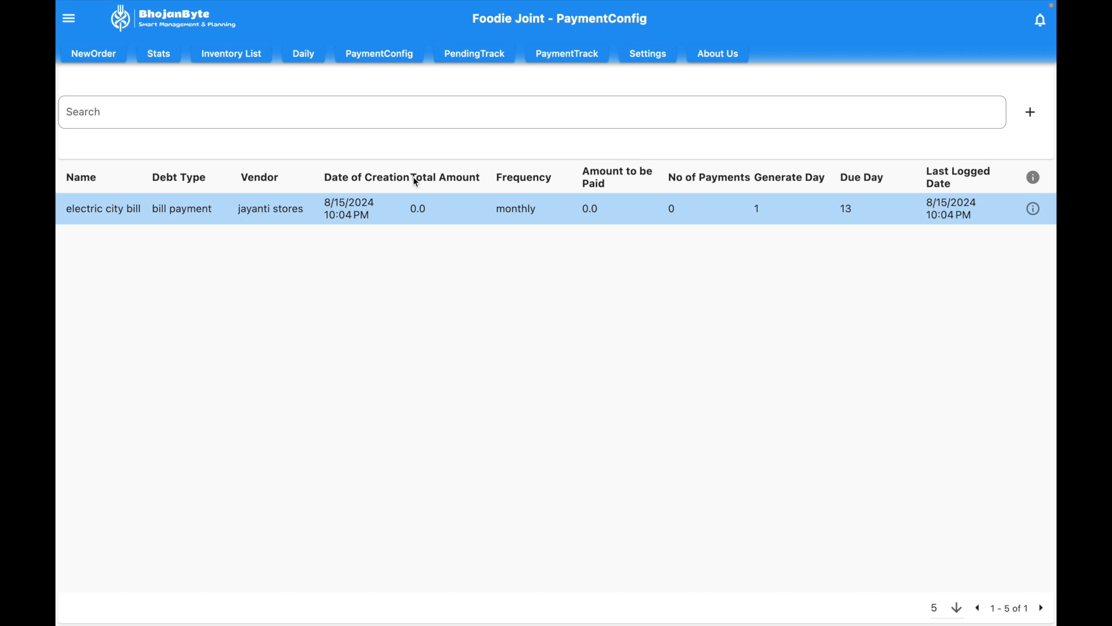
click(1030, 112)
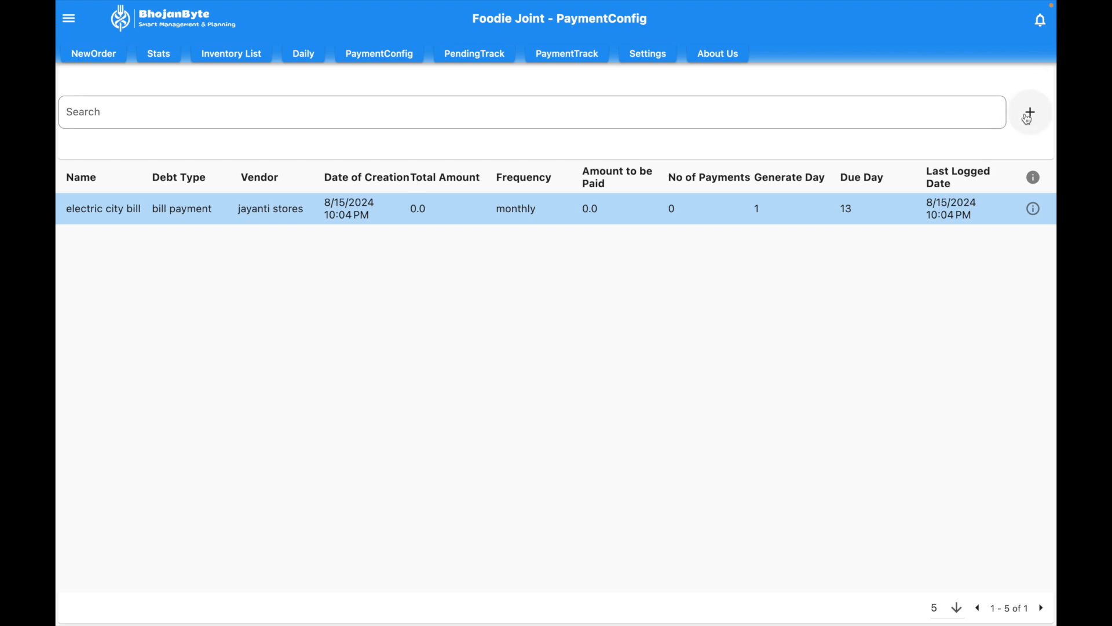
click(191, 55)
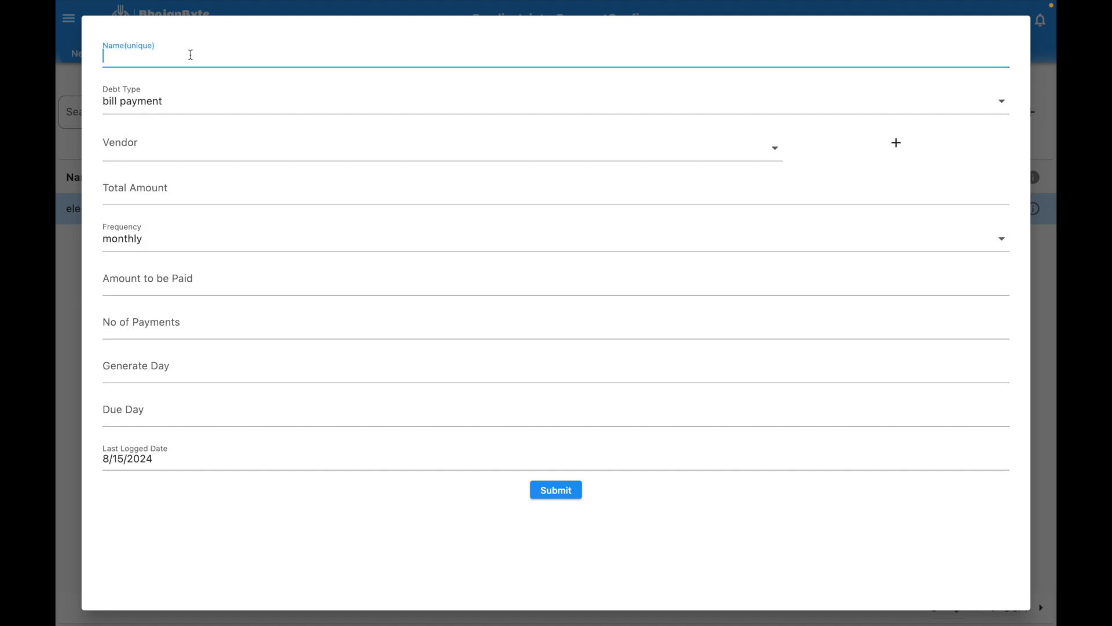
Step: Name the configuration 'loan sbi', with debt type emi loan and vendor common
text(loan sbi)
click(181, 103)
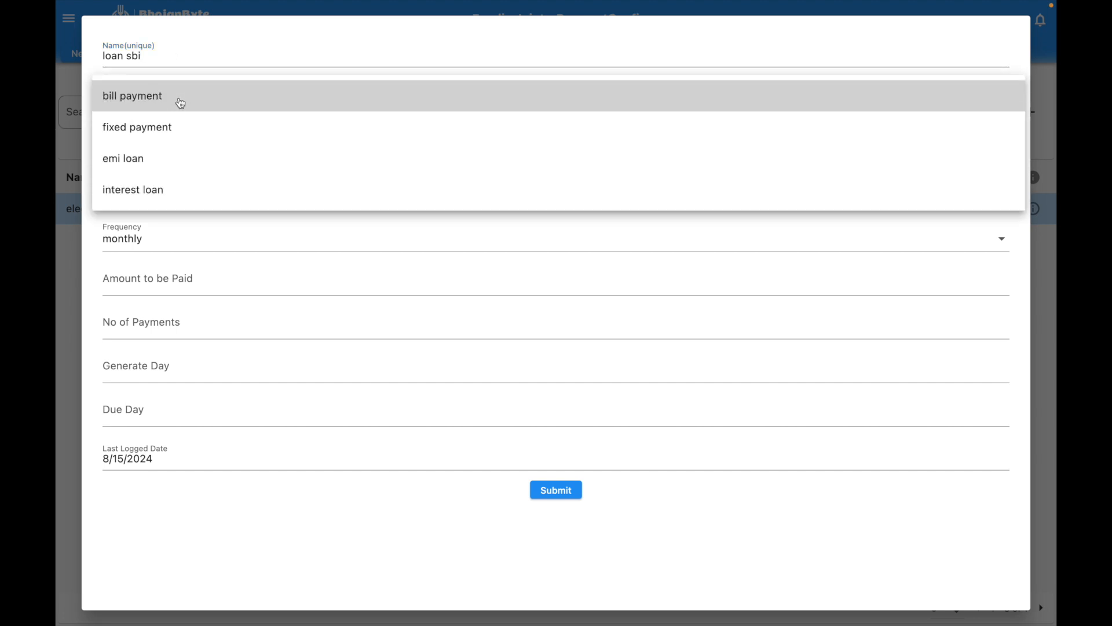
click(164, 166)
click(159, 145)
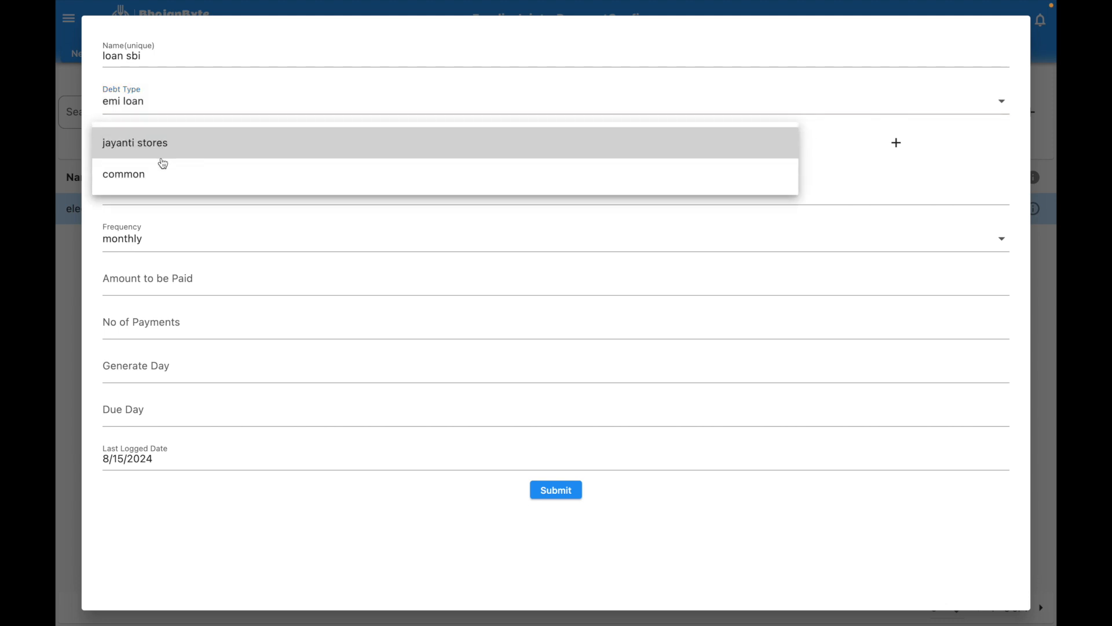
click(486, 177)
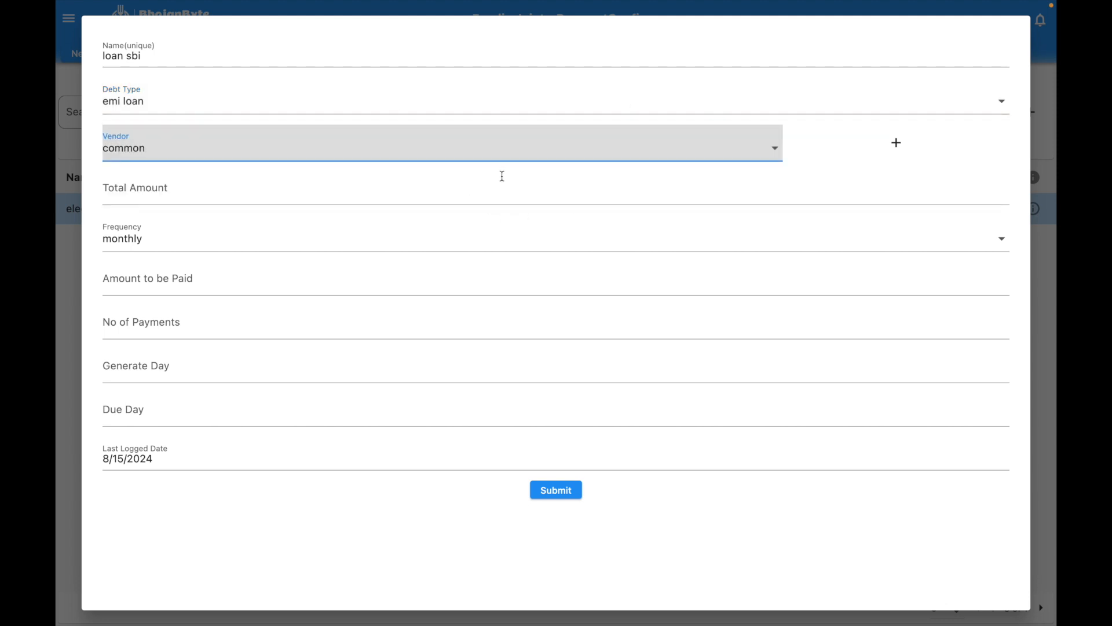
Step: Set total amount 120000, 12000 per payment, and 12 payments
click(207, 194)
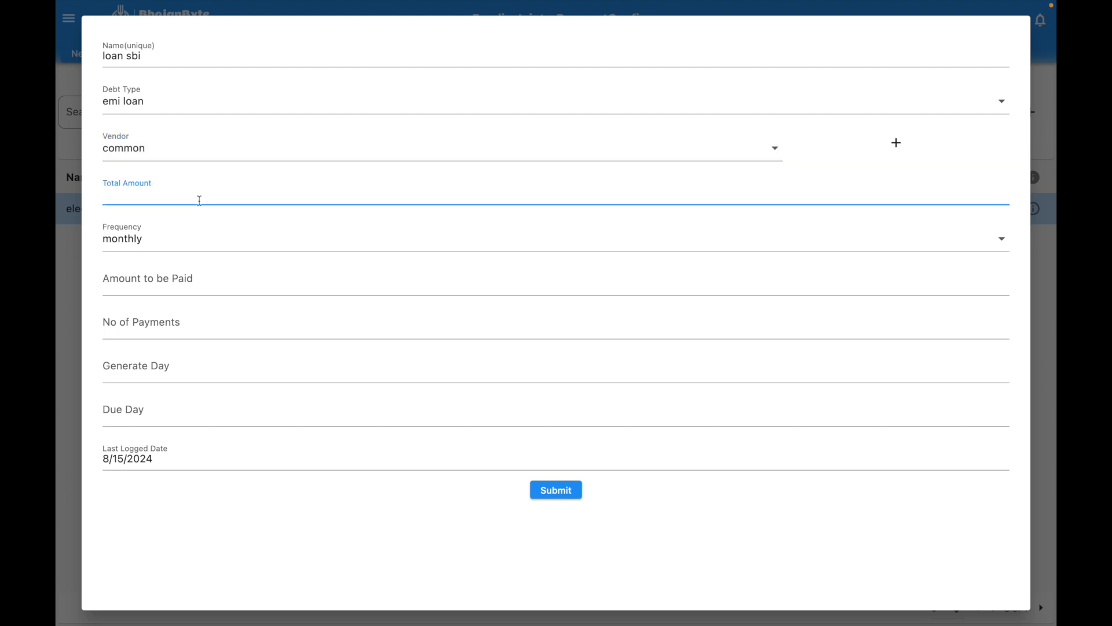
text(120000)
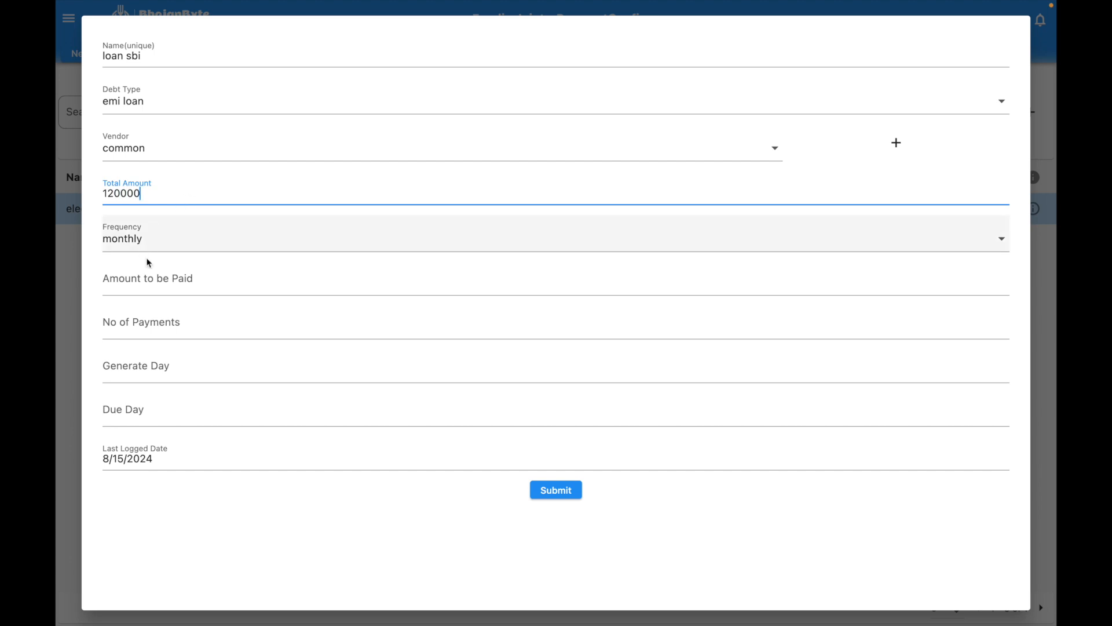
click(151, 279)
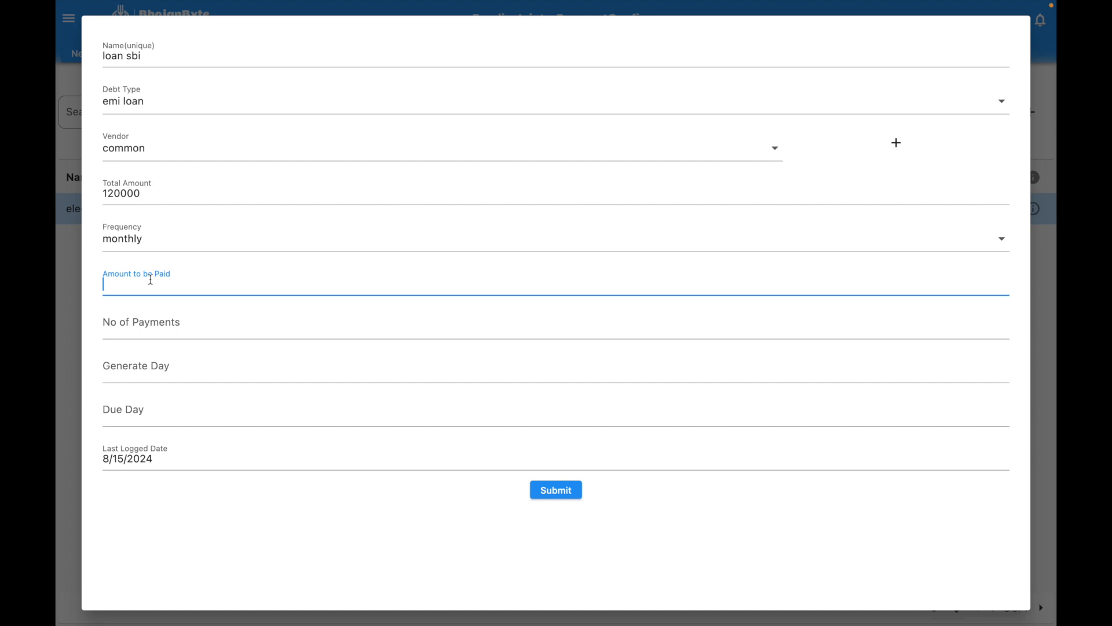
text(13000)
click(150, 333)
click(115, 283)
key(BackSpace)
text(2000)
click(130, 324)
text(12)
Step: Set generate day 1 and due day 10, then save the emi loan
click(125, 369)
text(1)
click(112, 421)
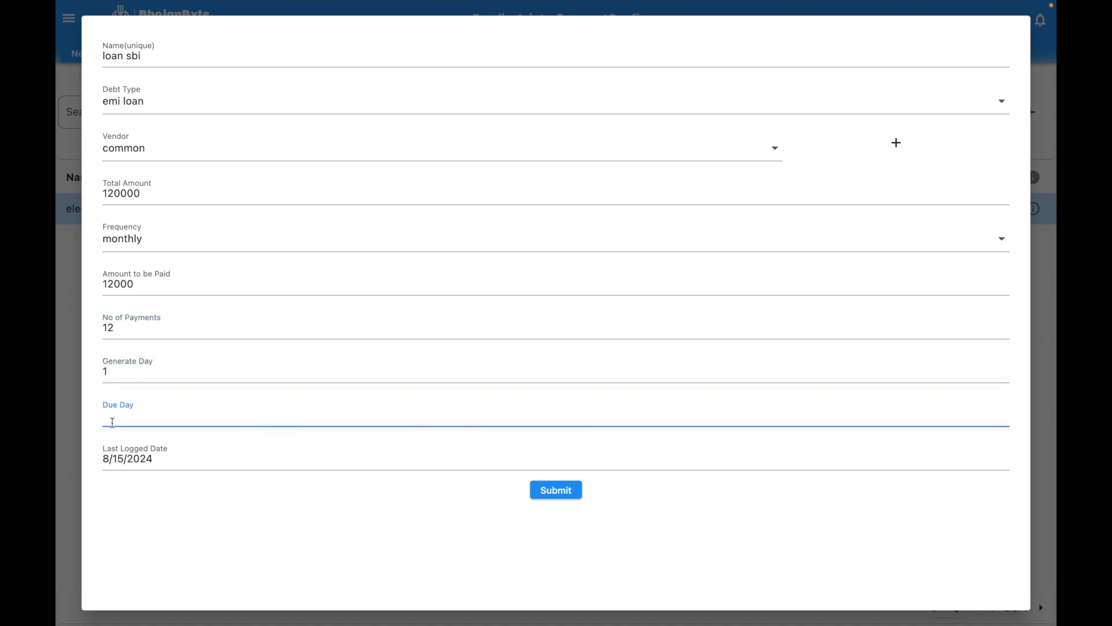
text(10)
click(568, 491)
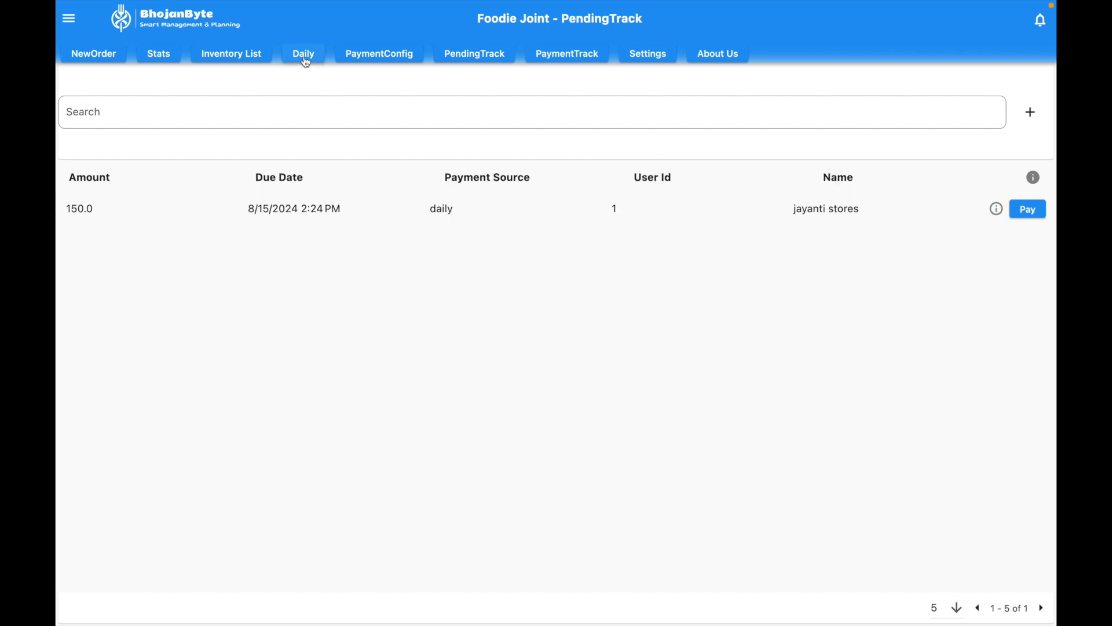
click(305, 55)
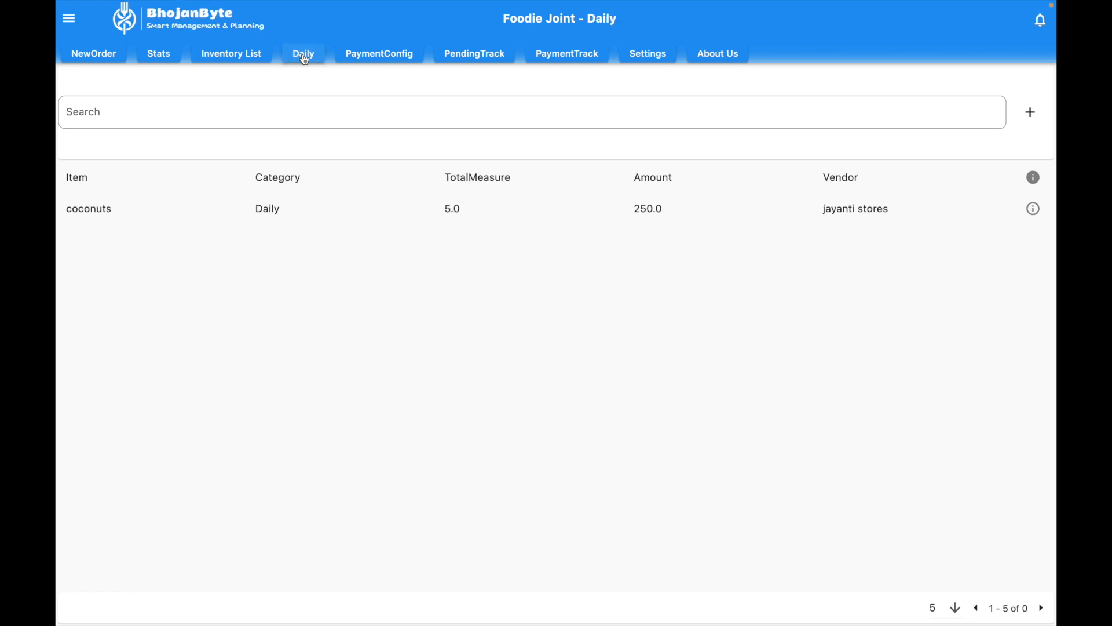
Step: Start a new daily purchase of coconuts from jayanti stores
click(1031, 112)
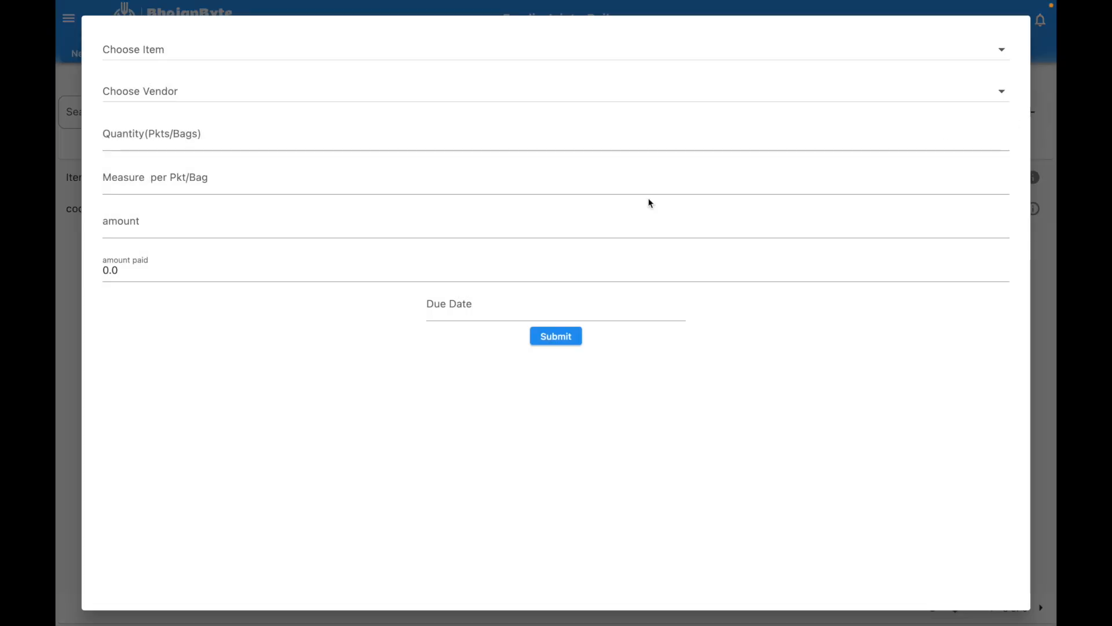
click(194, 58)
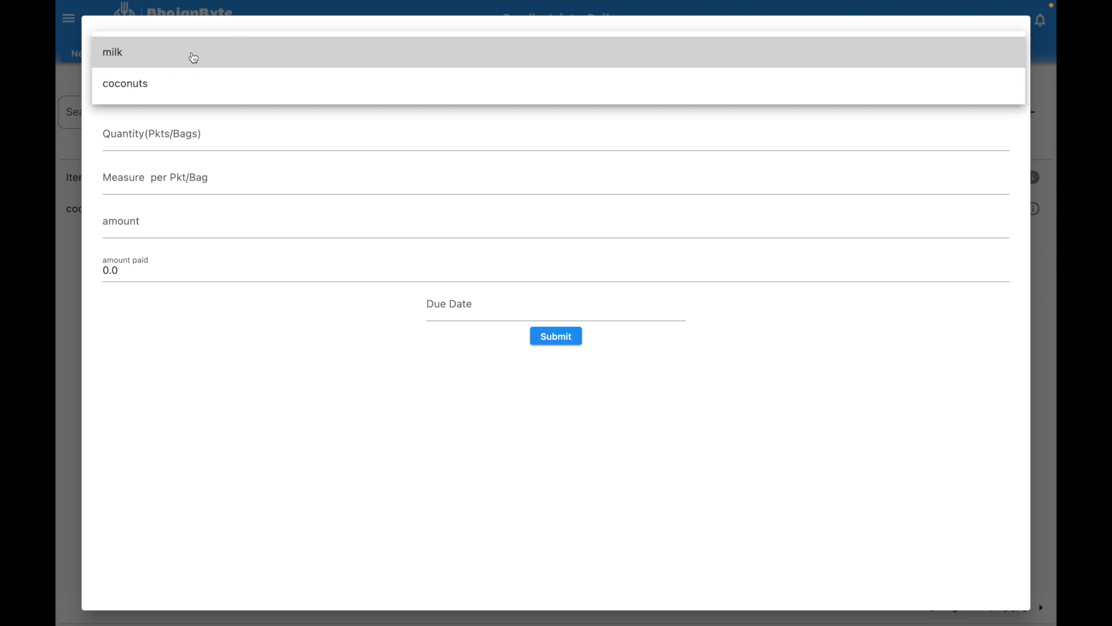
click(183, 82)
click(182, 96)
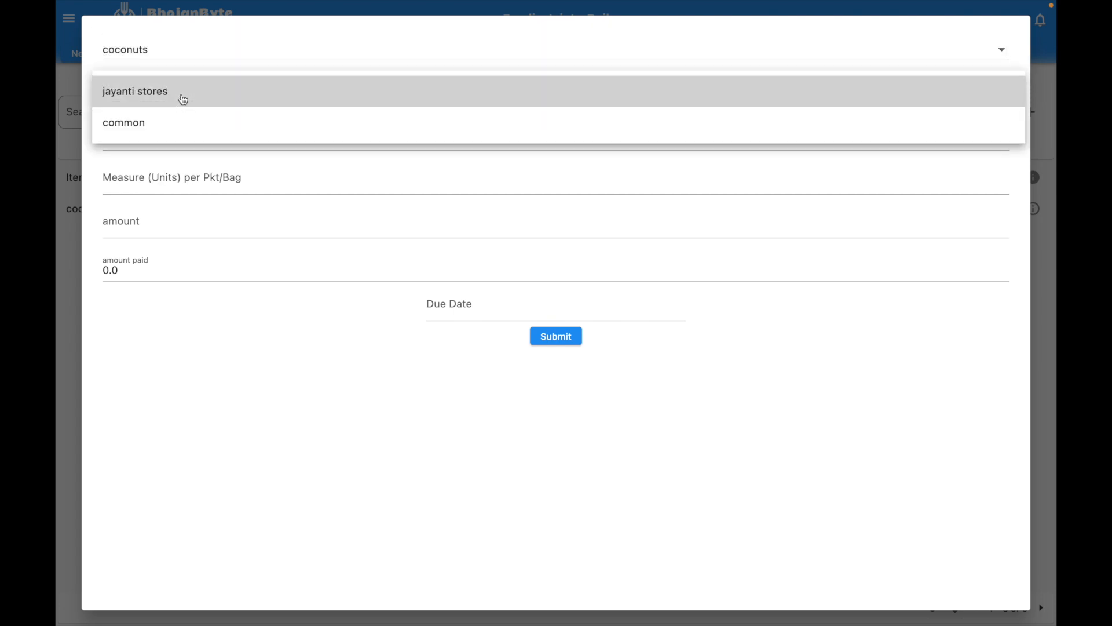
click(182, 98)
Step: Enter 5 packets of 5, amount 250 with 100 paid, and submit the purchase
click(185, 139)
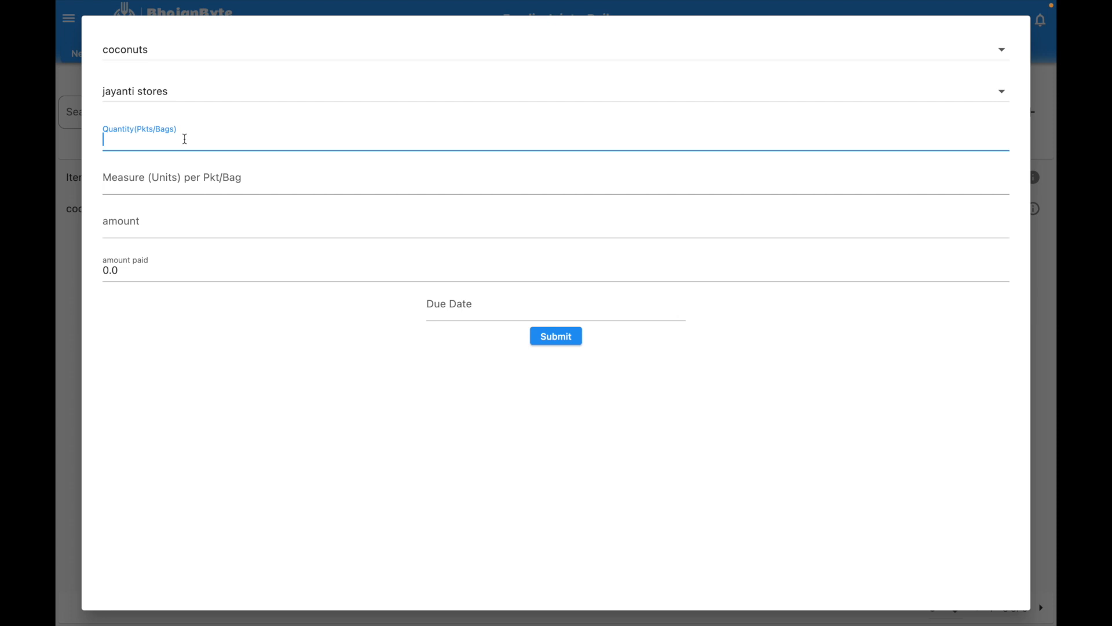
text(5)
click(188, 184)
text(5)
click(163, 223)
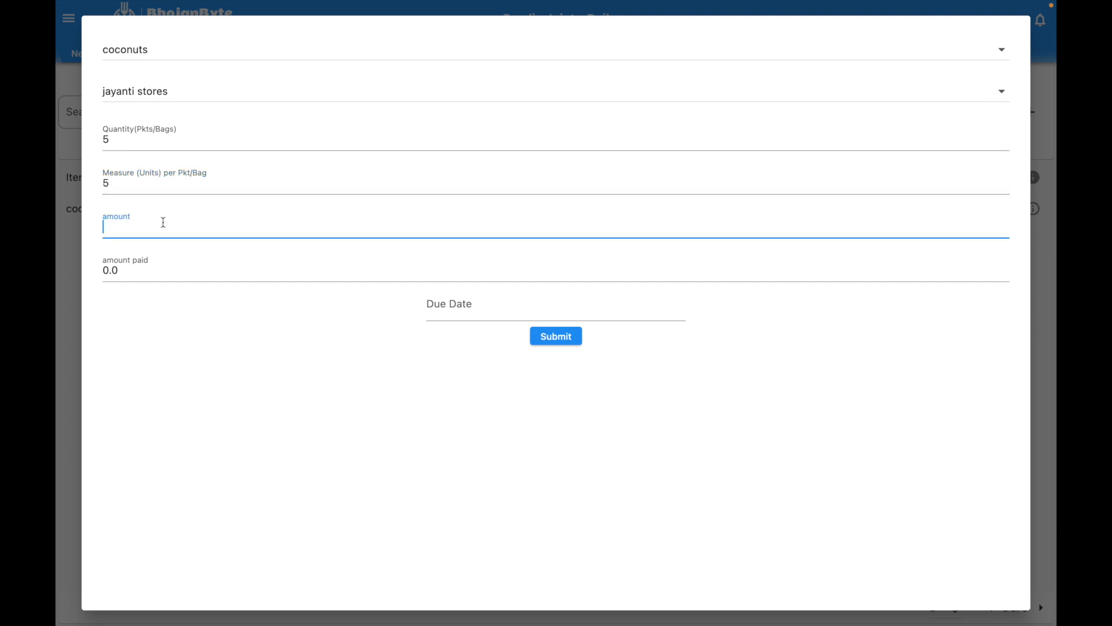
text(250)
drag(132, 262, 58, 250)
text(100)
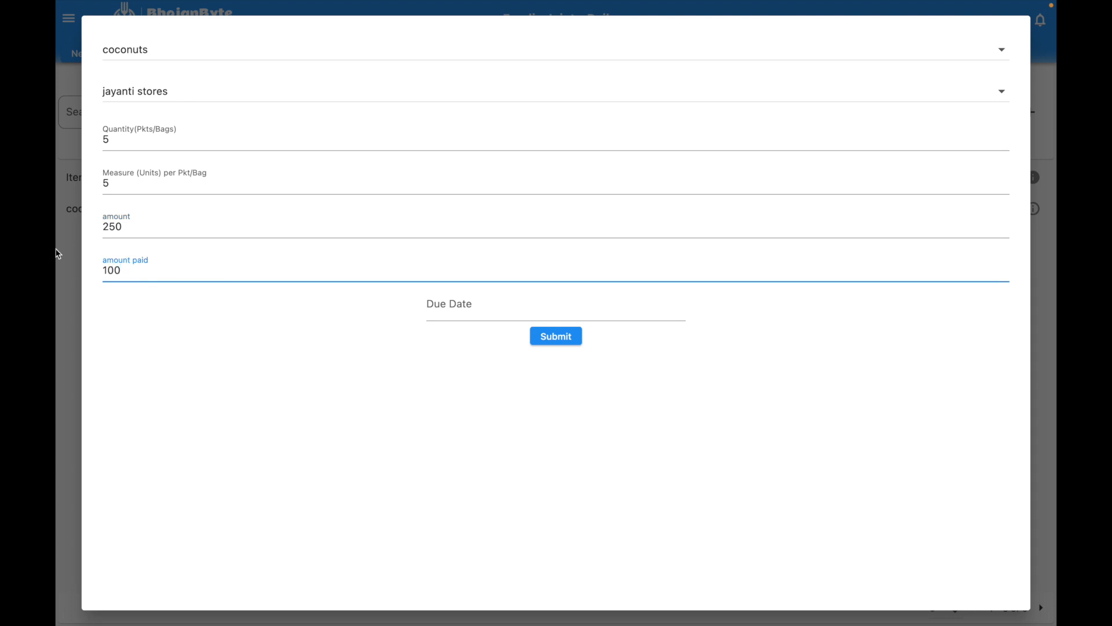
click(555, 336)
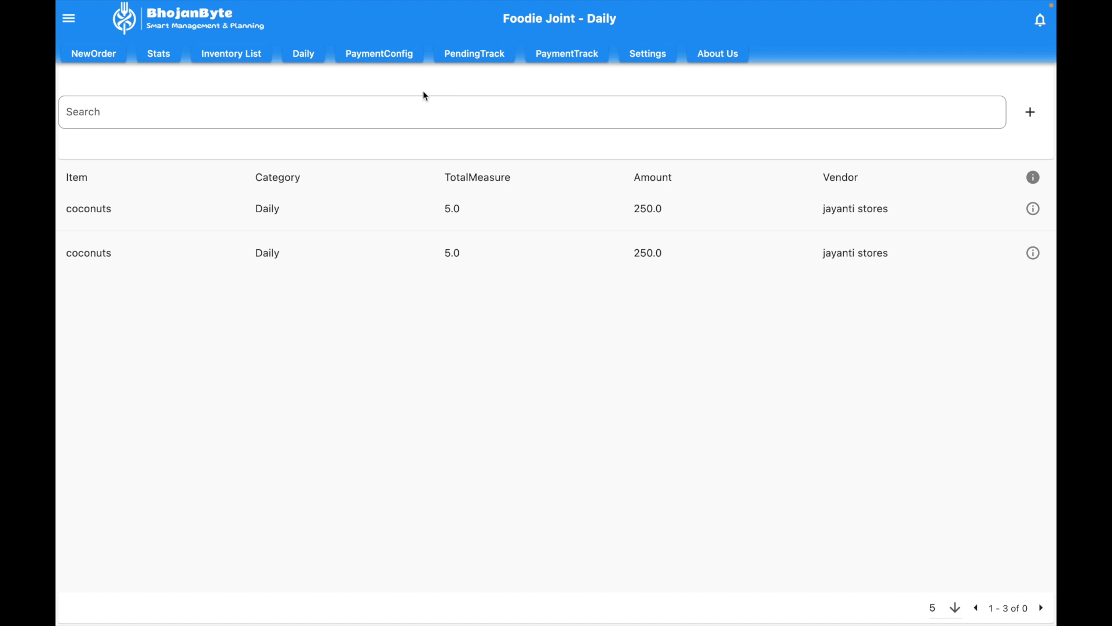
Step: Check the latest PaymentTrack records, then confirm PendingTrack shows two 150.0 jayanti stores dues
click(480, 53)
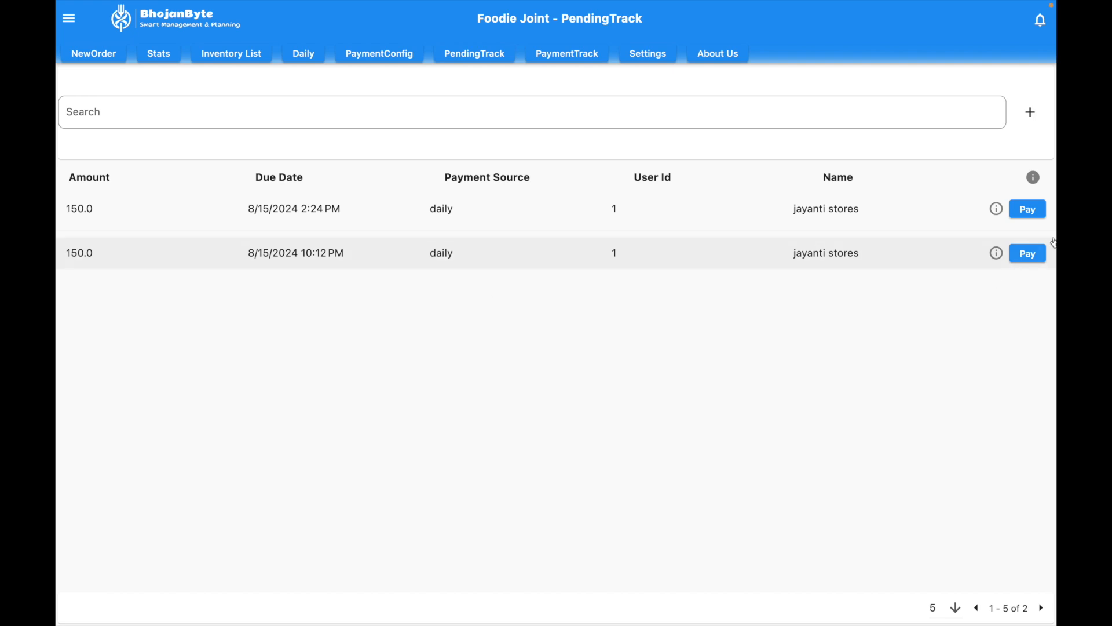
click(577, 55)
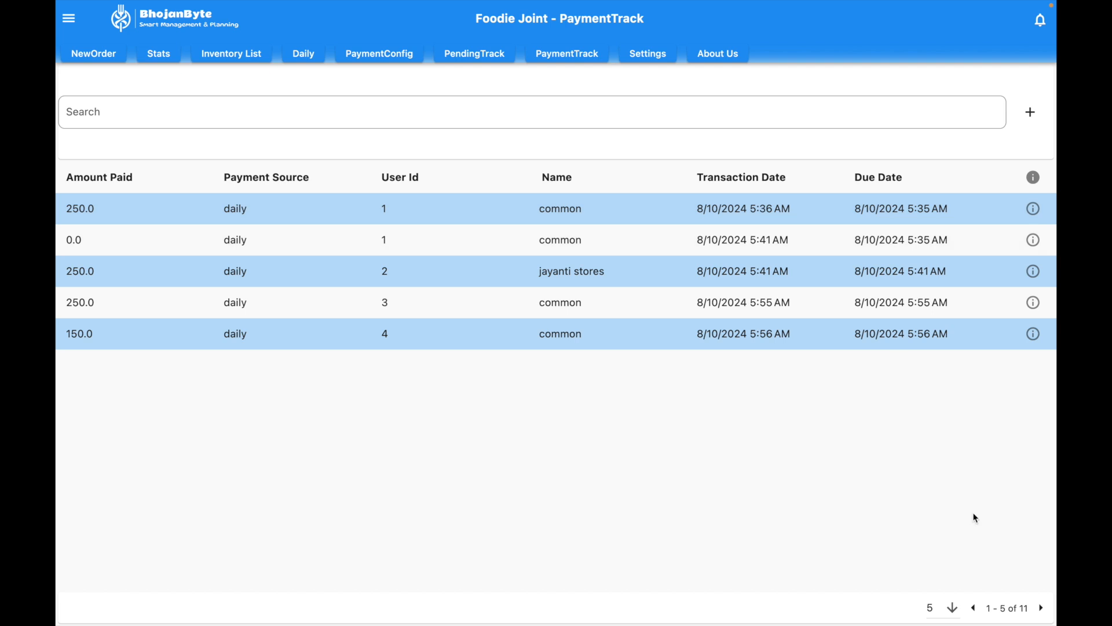
click(1041, 607)
click(1041, 607)
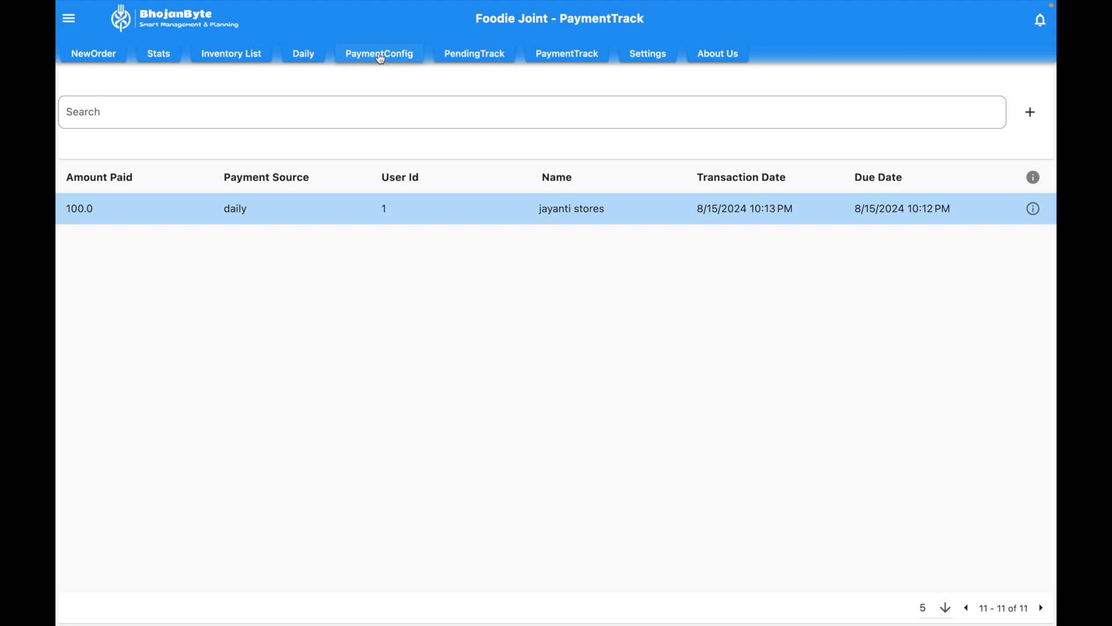
click(498, 60)
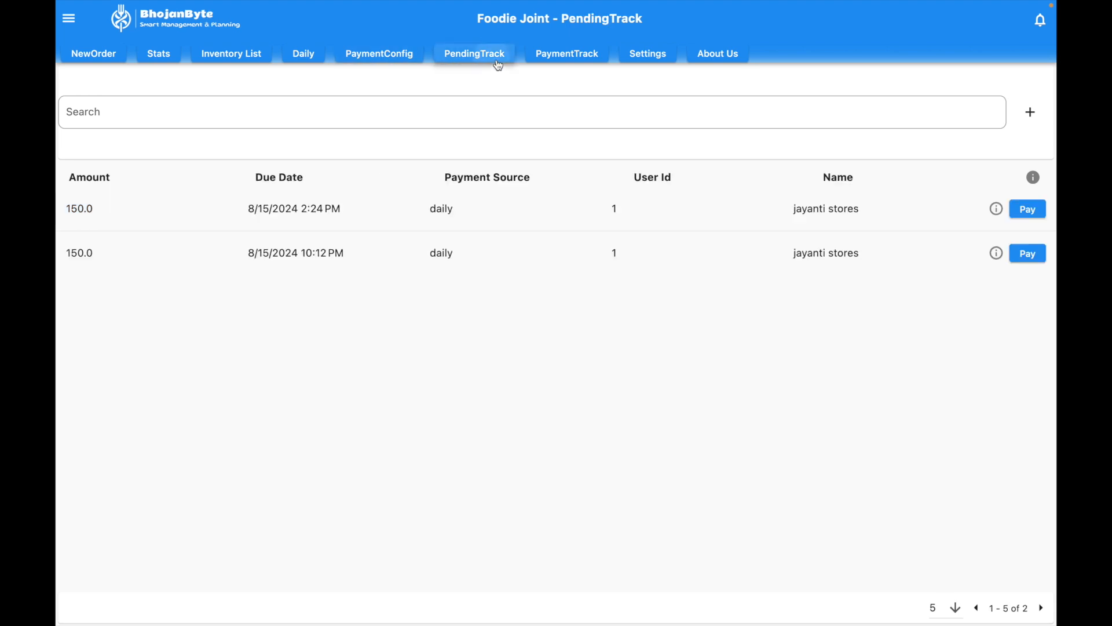